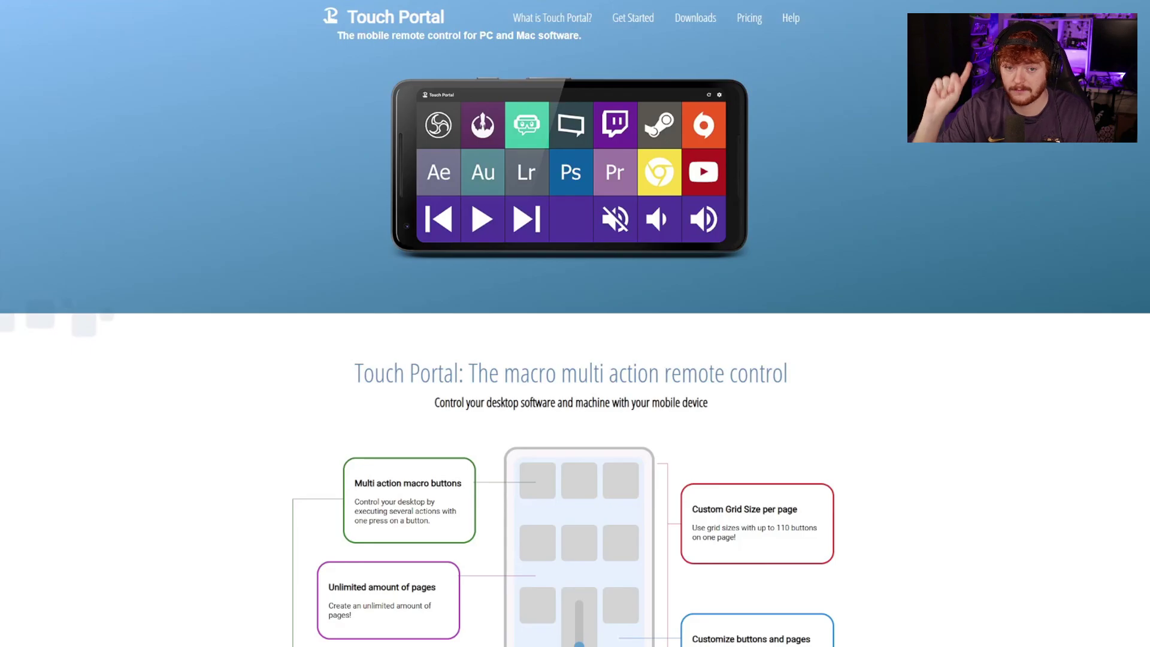
Step: Scroll the website past features, Integrated Services and plug-ins to the graphics upgrade offers
{"action": "left_click", "coordinate": [749, 19]}
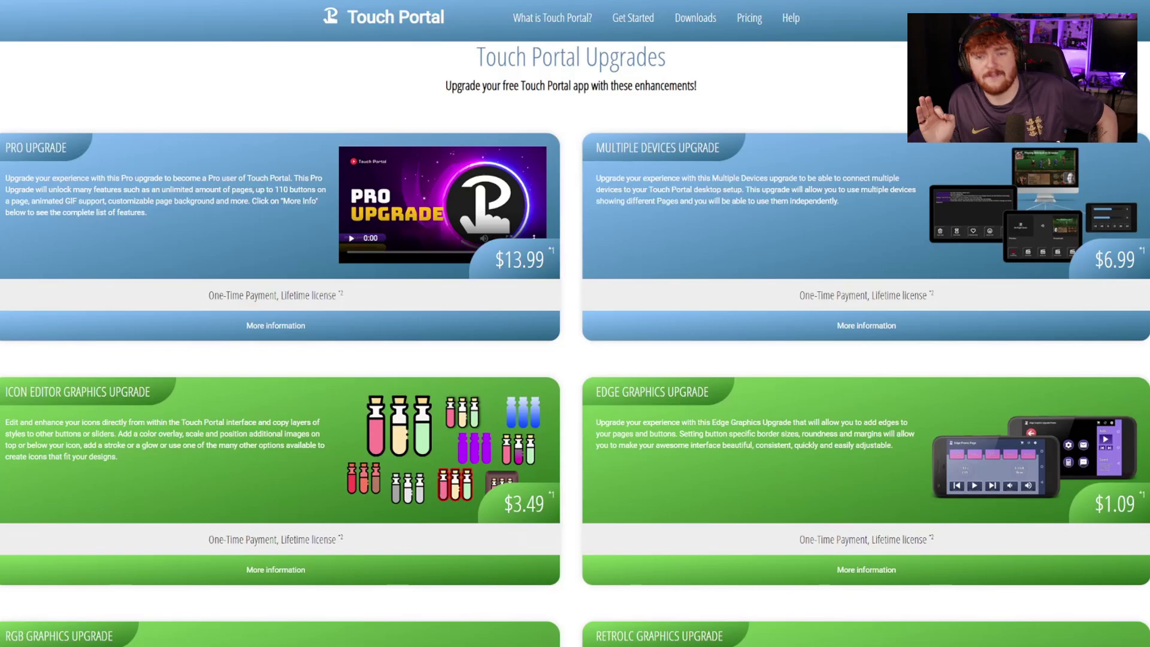
{"action": "scroll", "coordinate": [844, 312], "scroll_direction": "up", "scroll_amount": 15}
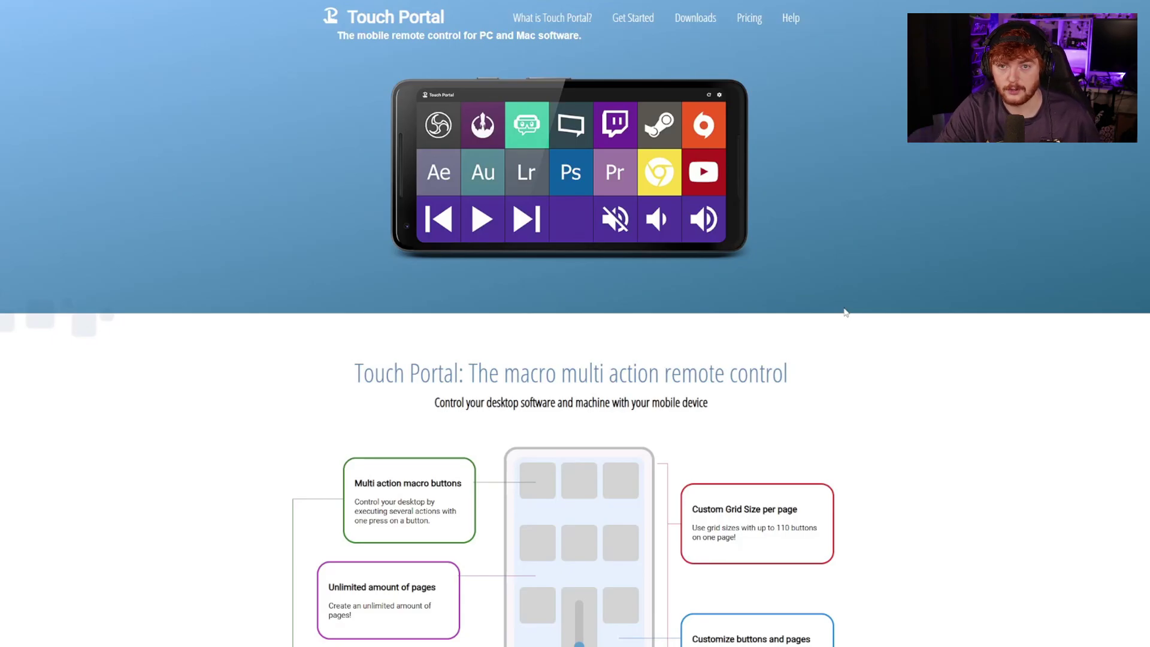
{"action": "scroll", "coordinate": [844, 311], "scroll_direction": "down", "scroll_amount": 3}
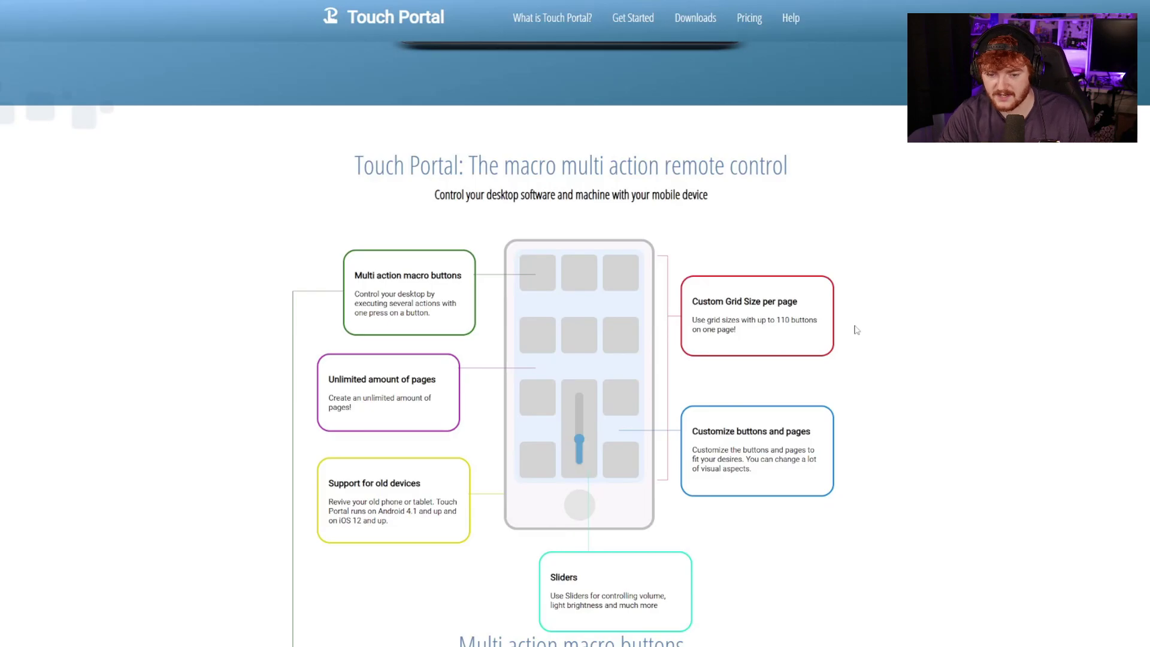
{"action": "scroll", "coordinate": [857, 335], "scroll_direction": "down", "scroll_amount": 10}
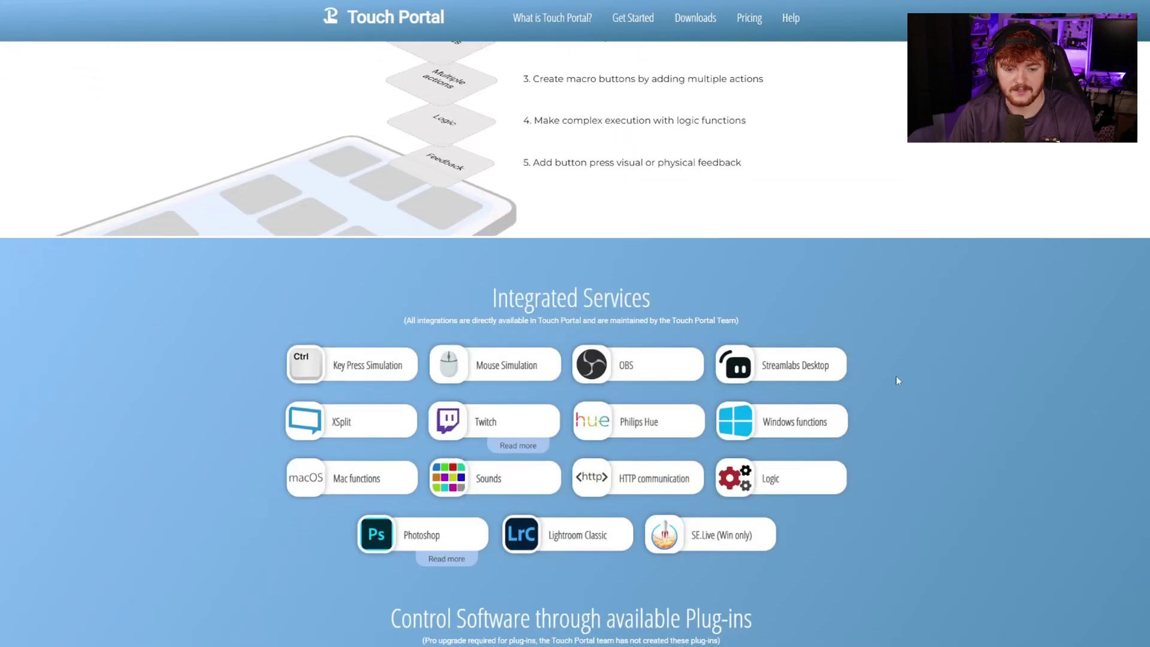
{"action": "scroll", "coordinate": [895, 378], "scroll_direction": "down", "scroll_amount": 1}
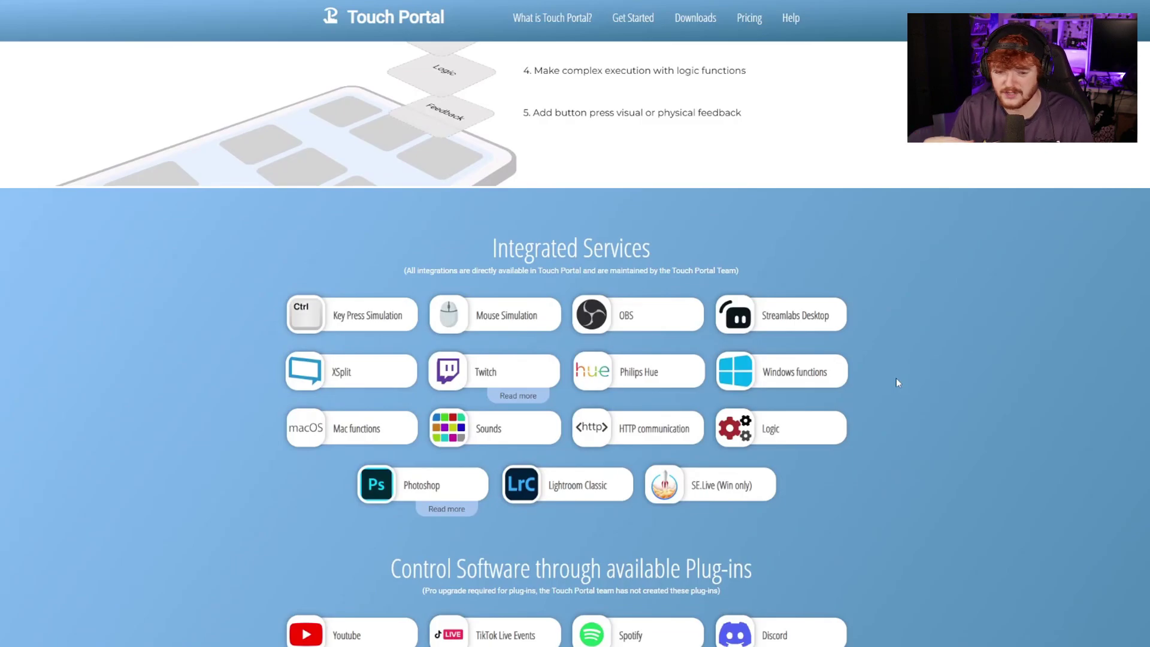
{"action": "scroll", "coordinate": [896, 378], "scroll_direction": "down", "scroll_amount": 7}
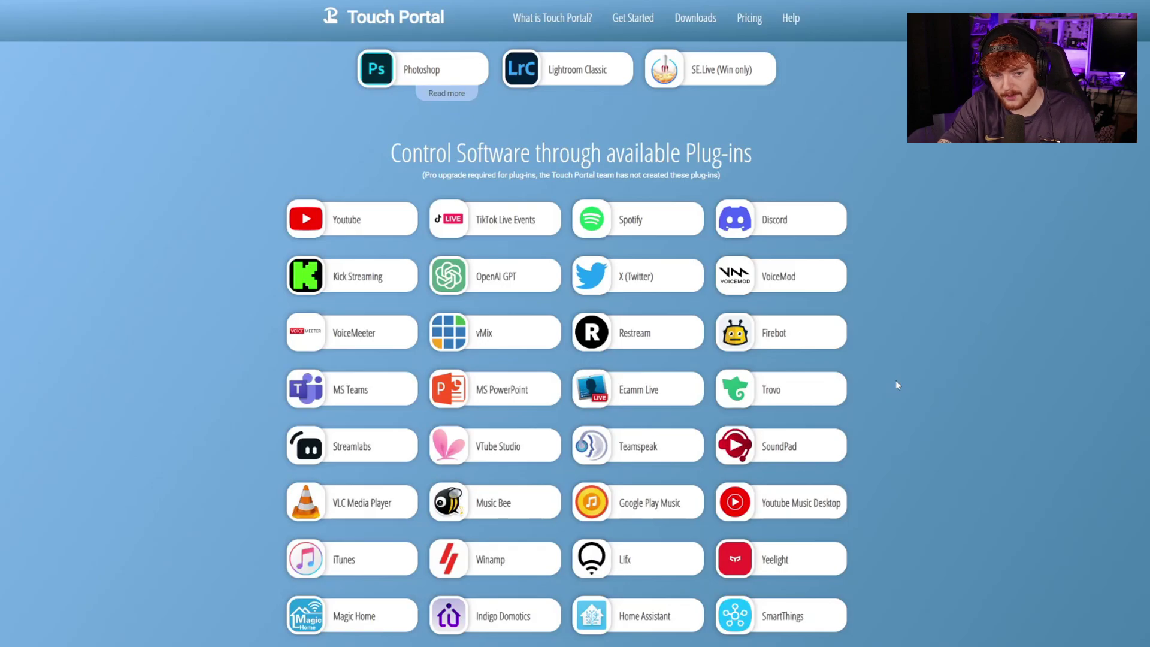
{"action": "scroll", "coordinate": [896, 384], "scroll_direction": "down", "scroll_amount": 1}
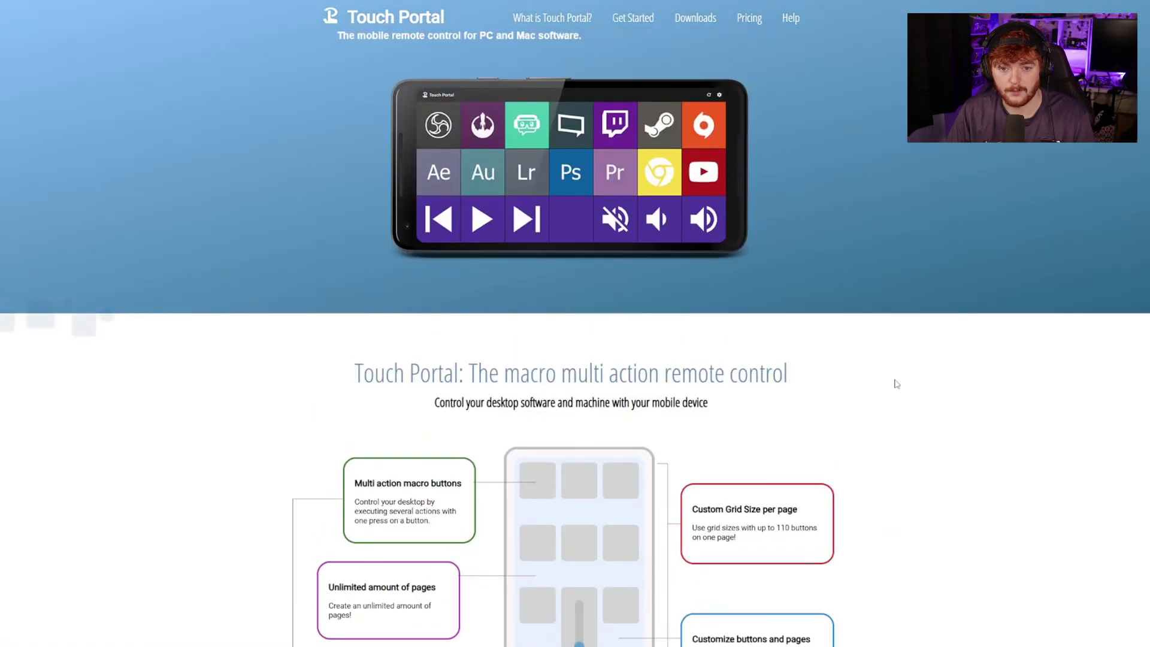
{"action": "scroll", "coordinate": [893, 382], "scroll_direction": "down", "scroll_amount": 1}
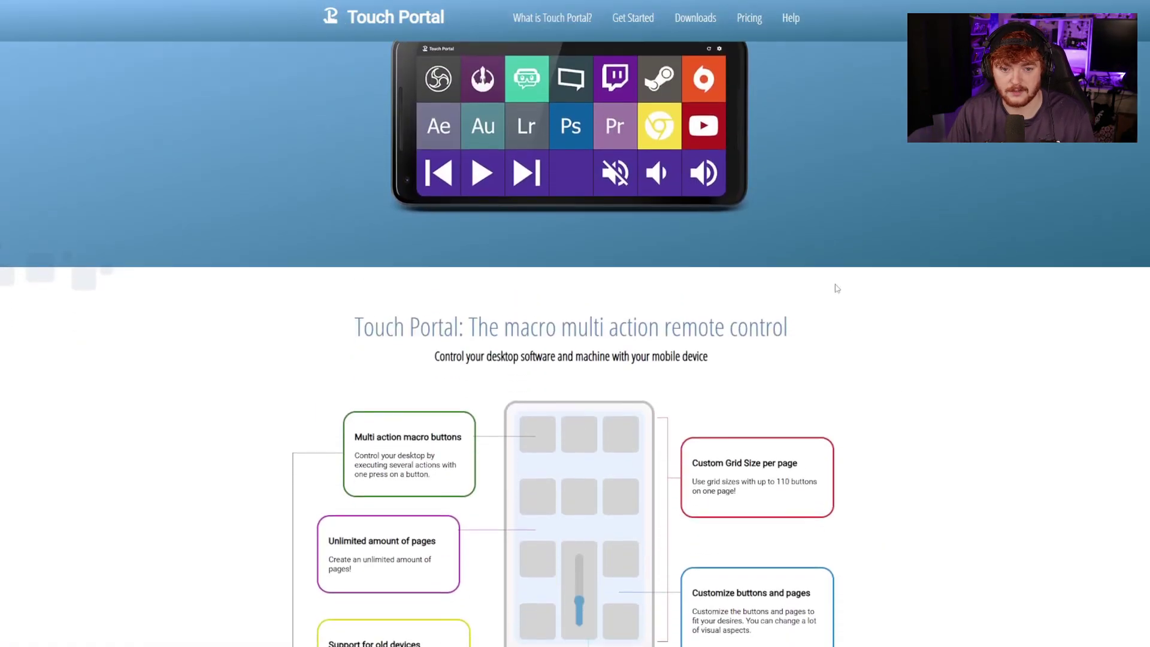
{"action": "mouse_move", "coordinate": [690, 15]}
{"action": "scroll", "coordinate": [690, 15], "scroll_direction": "down", "scroll_amount": 5}
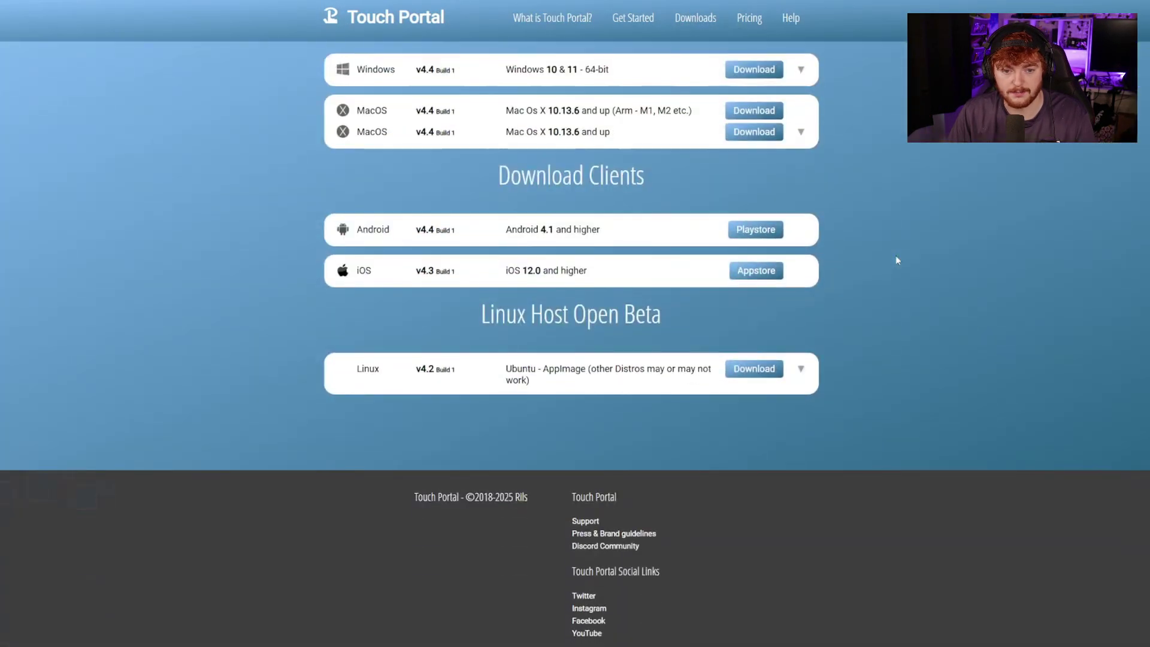
{"action": "scroll", "coordinate": [896, 260], "scroll_direction": "up", "scroll_amount": 2}
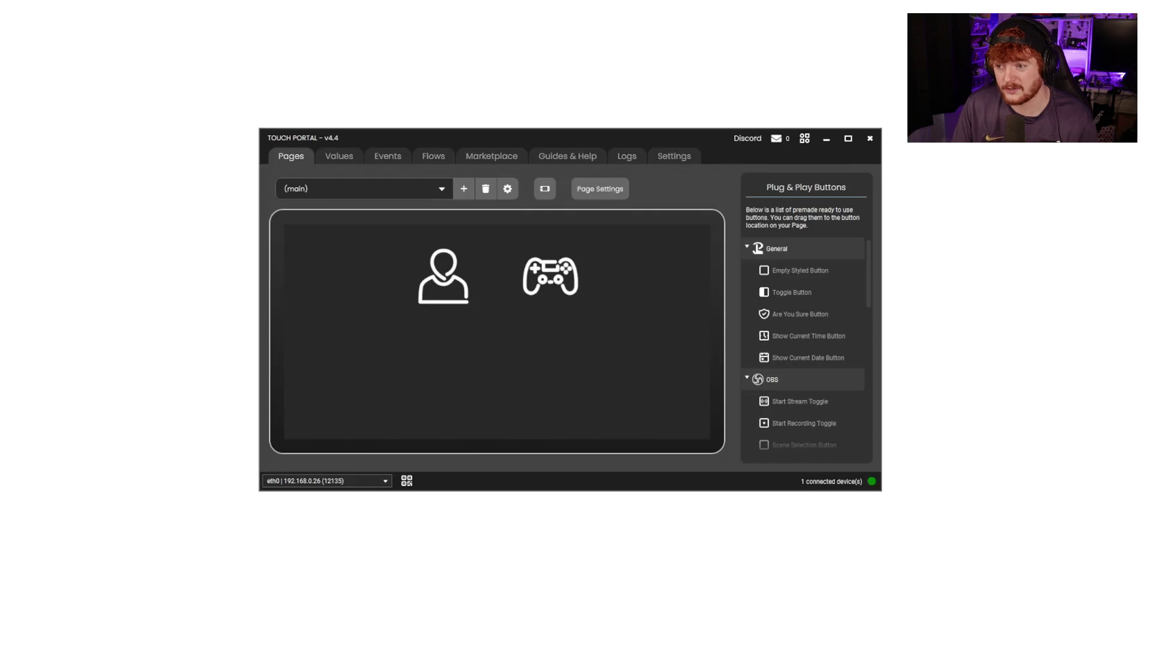
{"action": "key", "text": "alt+Tab"}
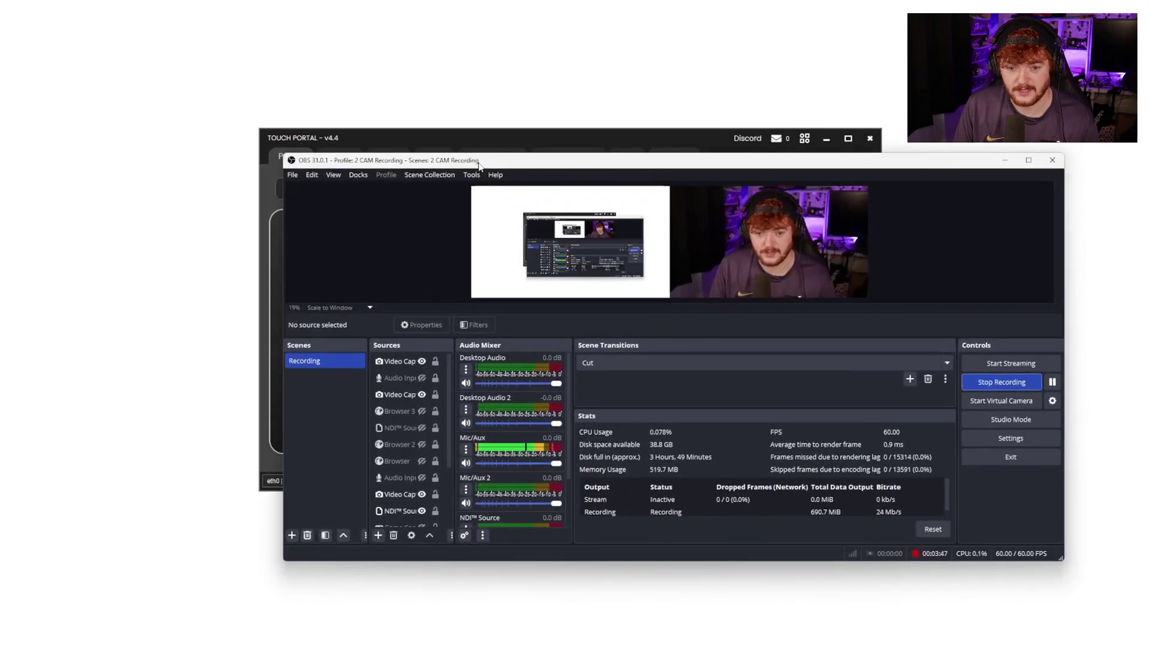
{"action": "left_click", "coordinate": [468, 175]}
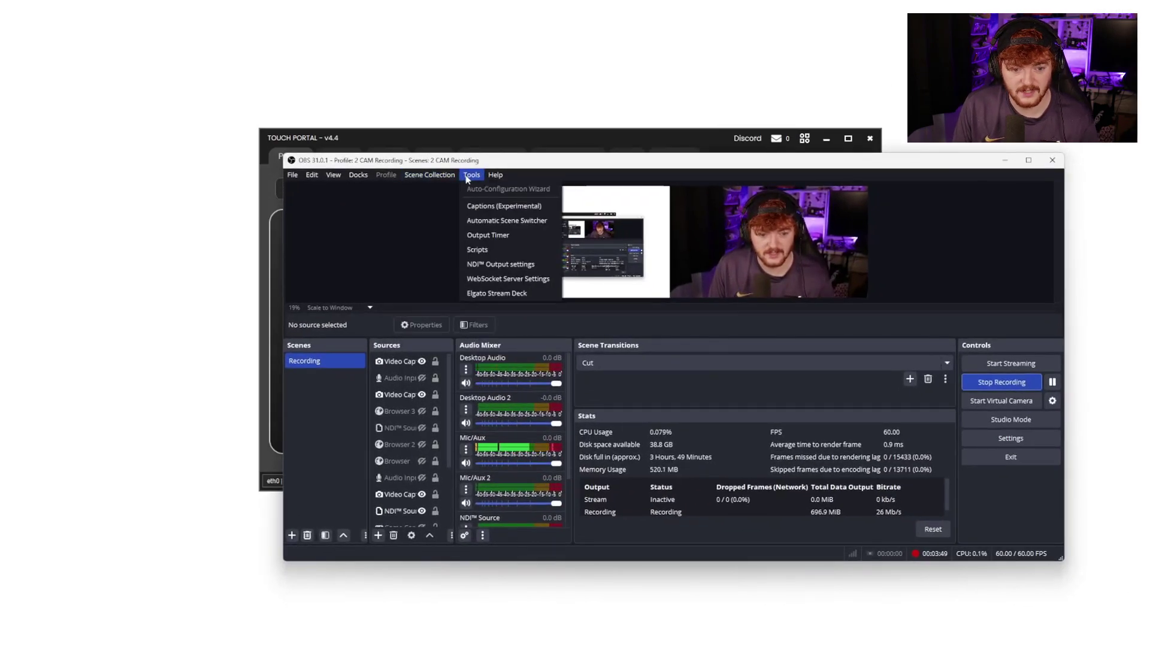
{"action": "left_click", "coordinate": [486, 278]}
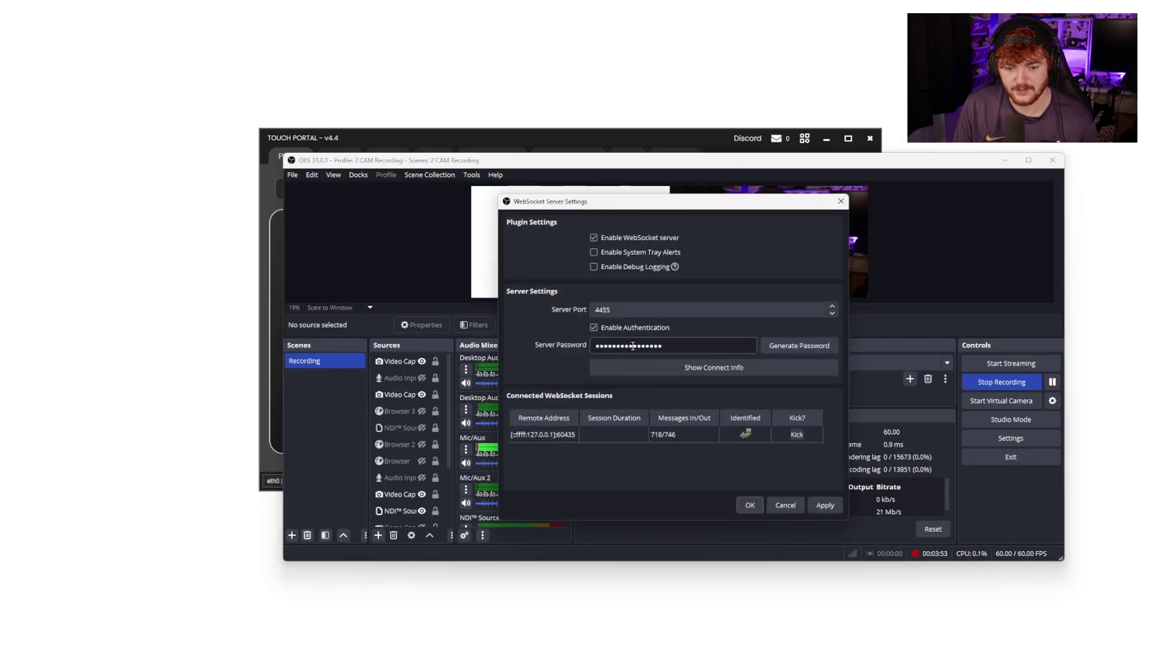
{"action": "left_click", "coordinate": [841, 202]}
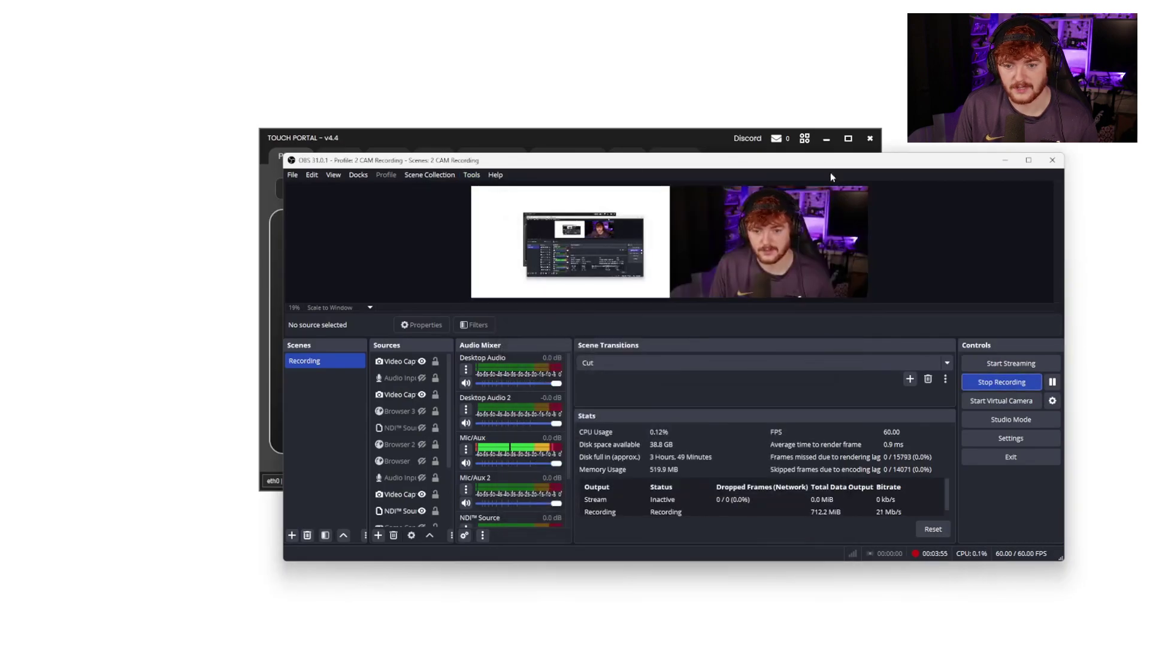
{"action": "left_click_drag", "start_coordinate": [830, 171], "coordinate": [1149, 74]}
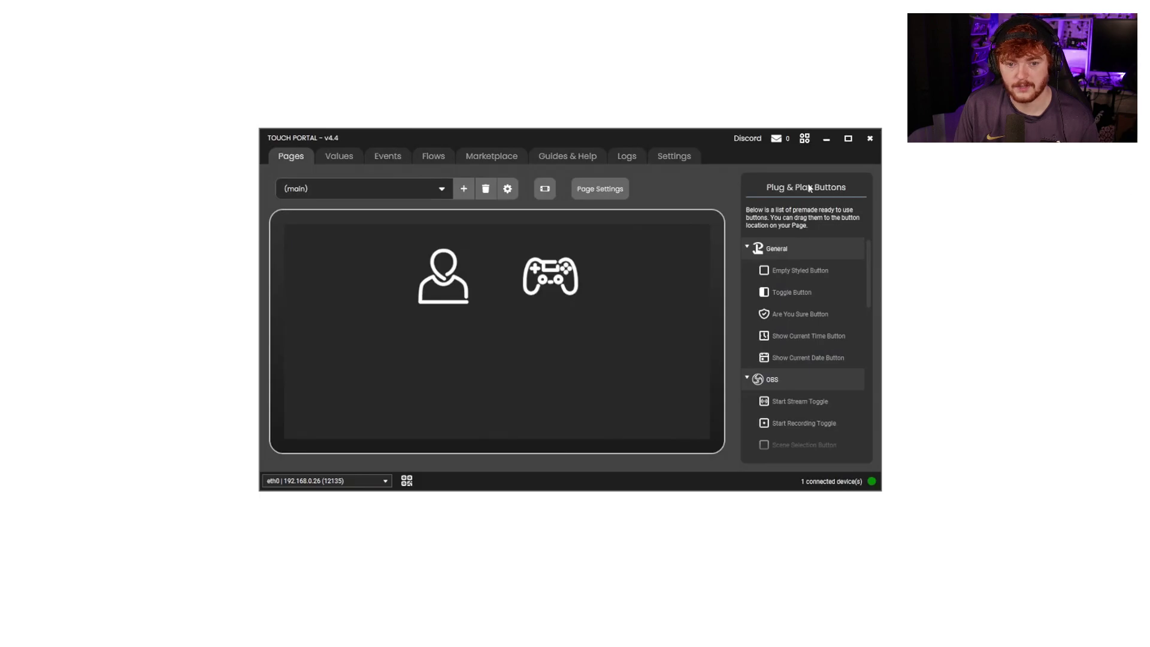
Step: Browse the Plug & Play Buttons list, then open the gamepad button with its Stream (GAME) scene action
{"action": "left_click", "coordinate": [687, 157]}
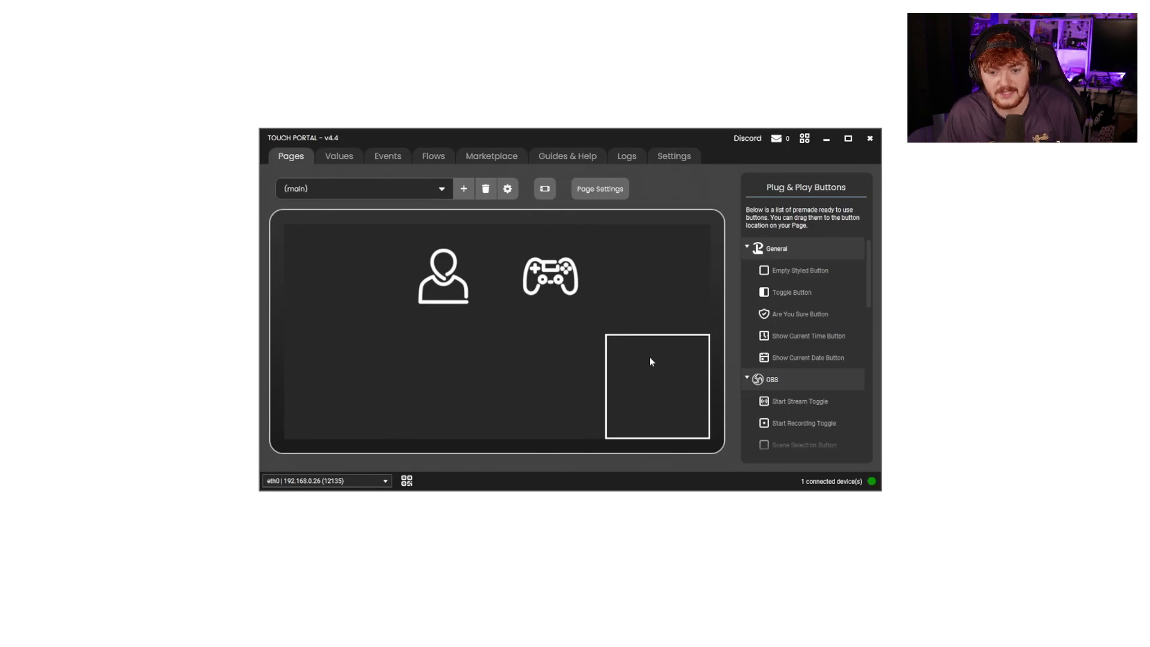
{"action": "scroll", "coordinate": [789, 362], "scroll_direction": "down", "scroll_amount": 5}
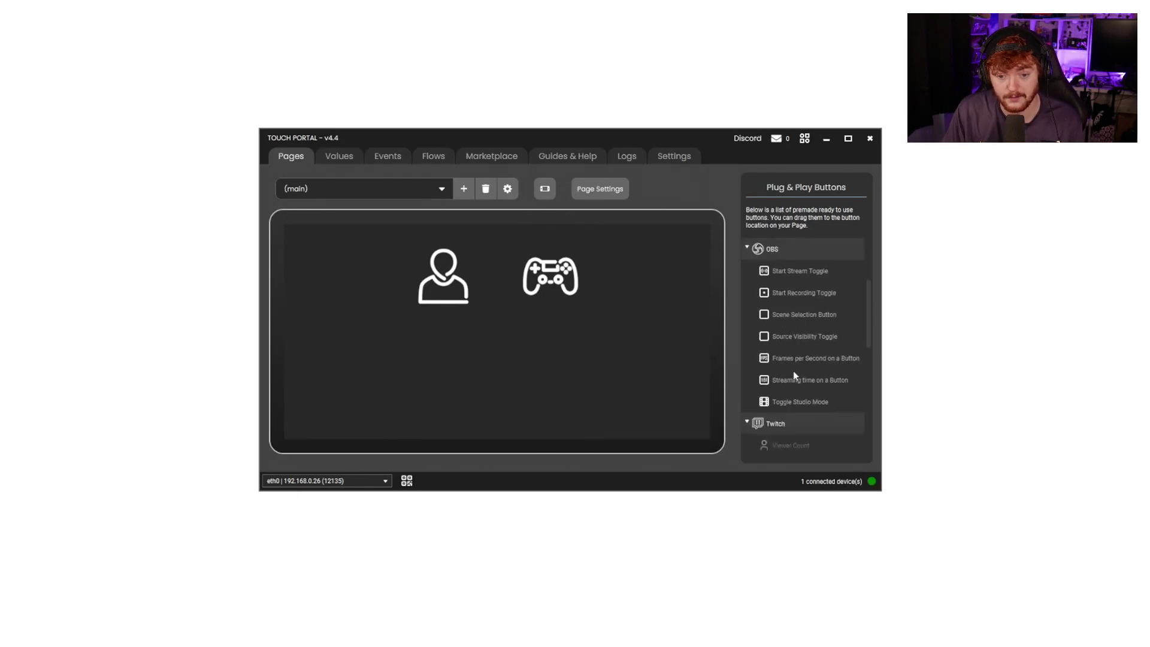
{"action": "scroll", "coordinate": [794, 371], "scroll_direction": "down", "scroll_amount": 3}
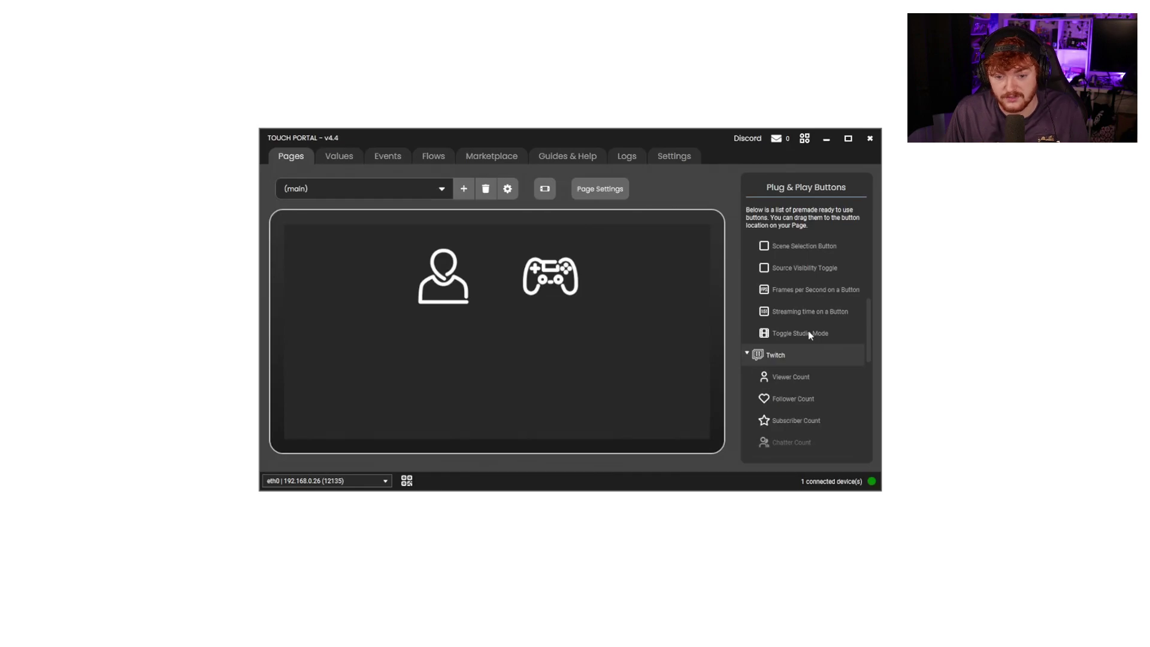
{"action": "scroll", "coordinate": [810, 311], "scroll_direction": "down", "scroll_amount": 3}
{"action": "scroll", "coordinate": [822, 290], "scroll_direction": "up", "scroll_amount": 12}
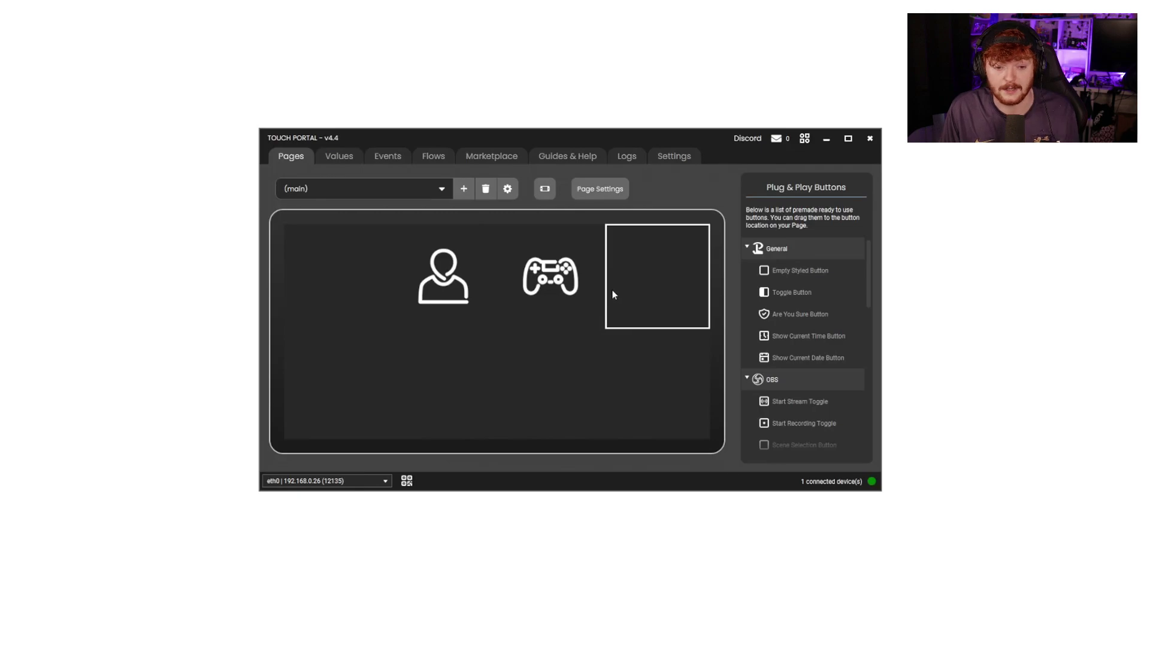
{"action": "left_click", "coordinate": [554, 289]}
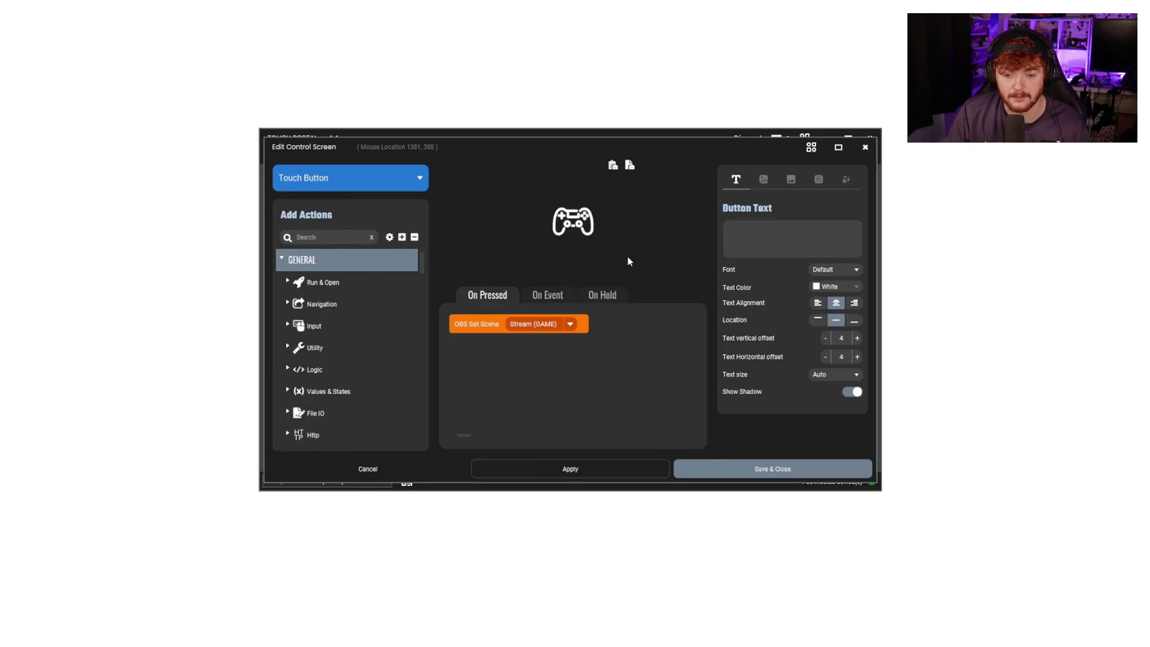
{"action": "left_click", "coordinate": [762, 179]}
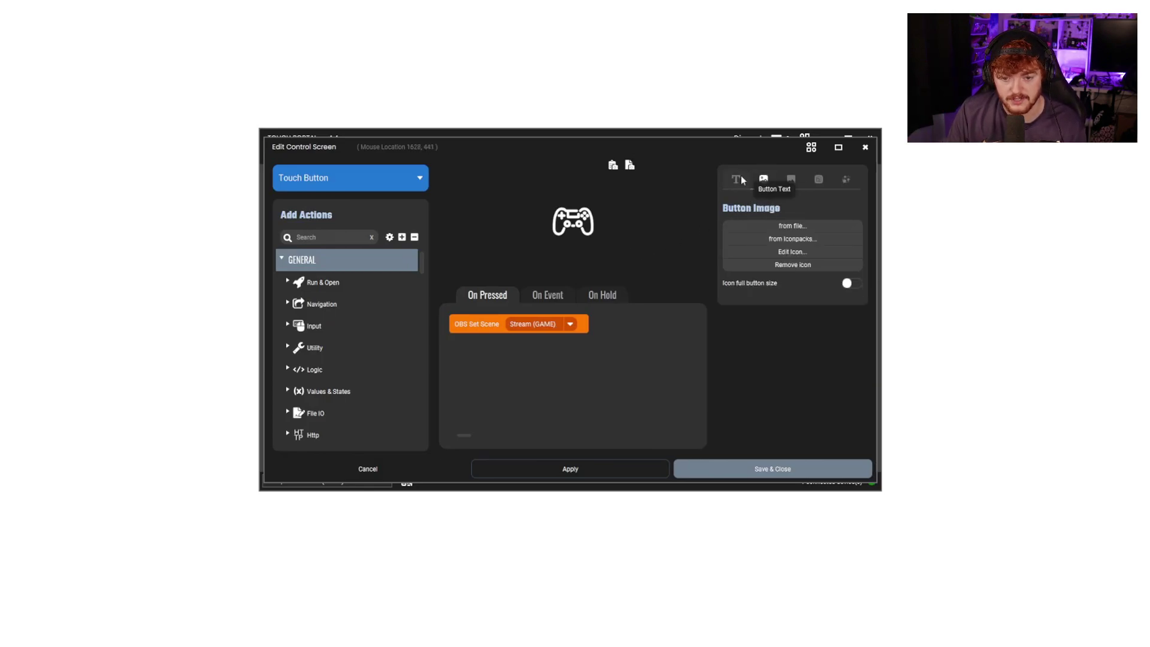
{"action": "left_click", "coordinate": [780, 239]}
{"action": "left_click", "coordinate": [604, 222]}
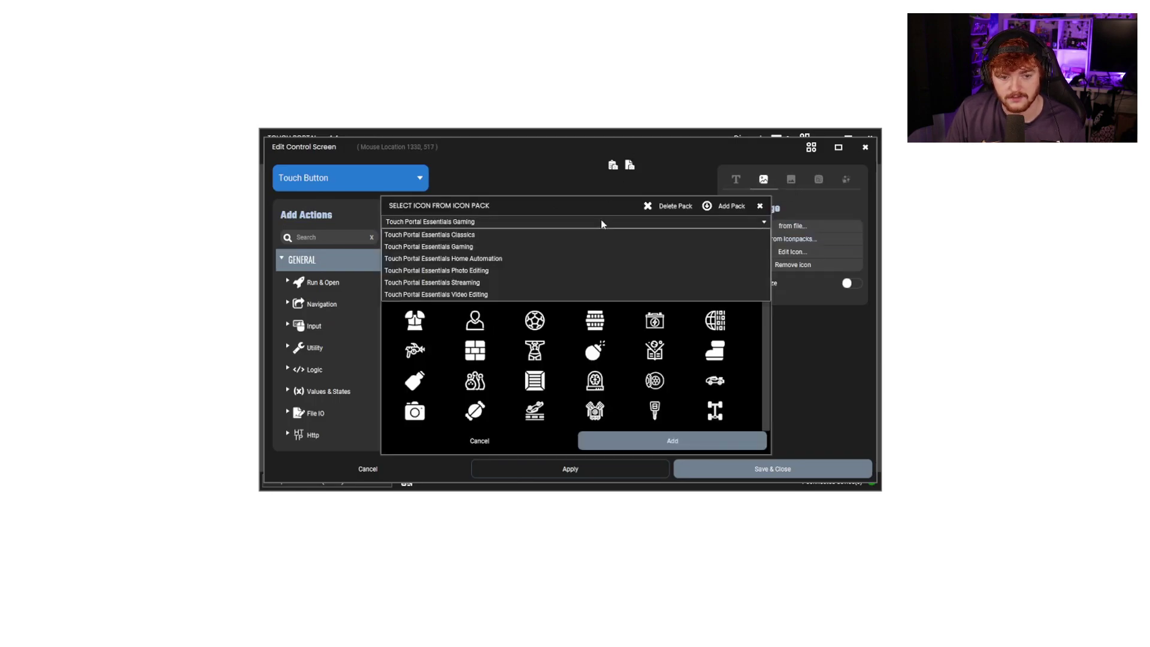
{"action": "left_click", "coordinate": [516, 223]}
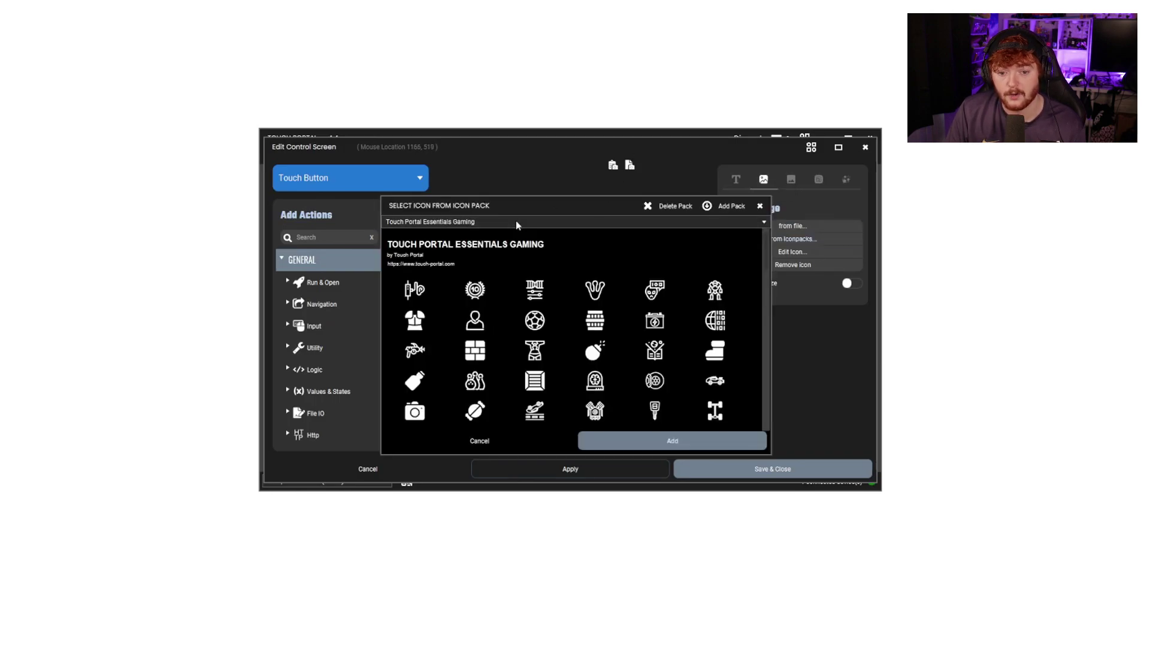
{"action": "left_click", "coordinate": [755, 207]}
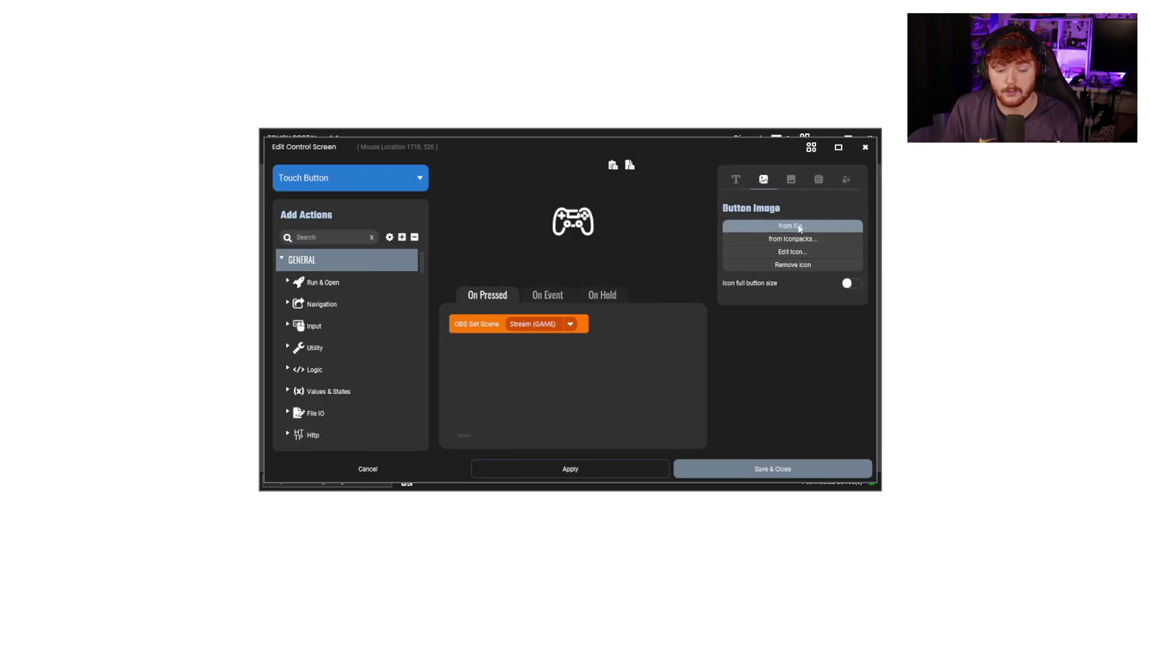
{"action": "scroll", "coordinate": [344, 321], "scroll_direction": "down", "scroll_amount": 10}
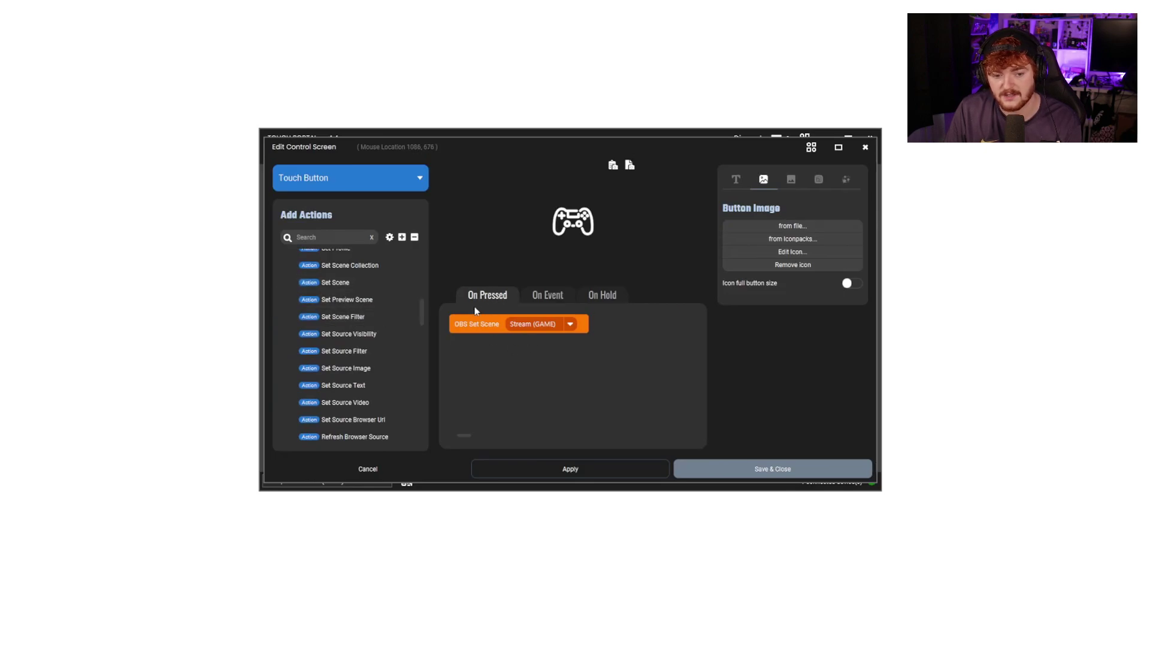
{"action": "mouse_move", "coordinate": [542, 324]}
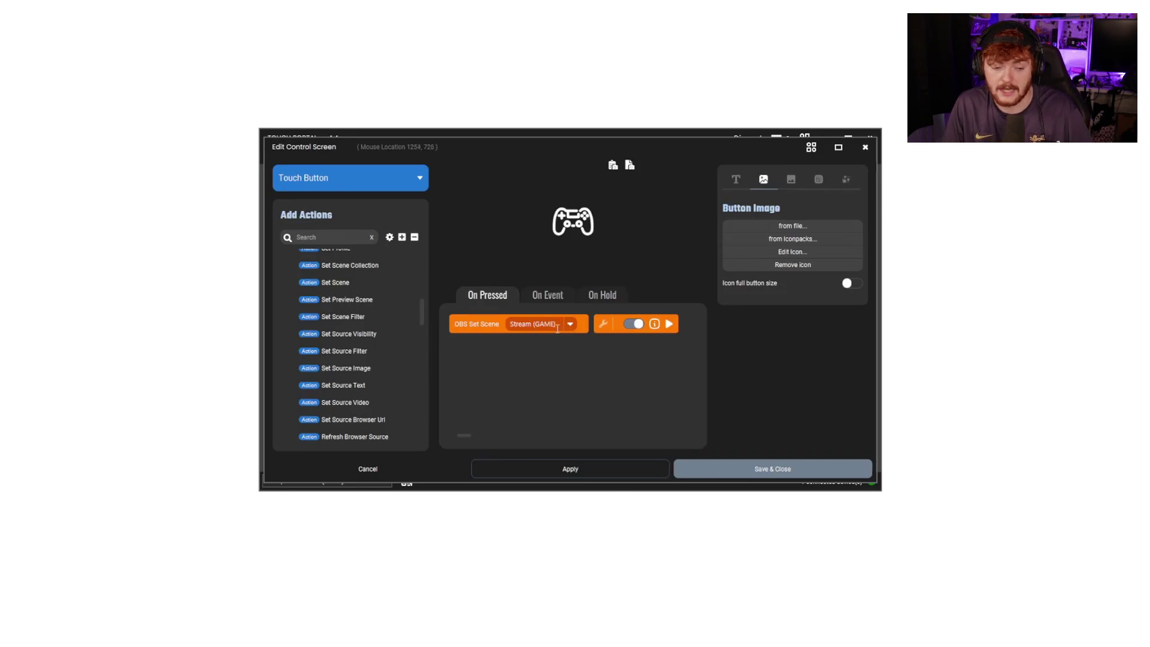
{"action": "scroll", "coordinate": [328, 326], "scroll_direction": "up", "scroll_amount": 10}
{"action": "left_click", "coordinate": [288, 281]}
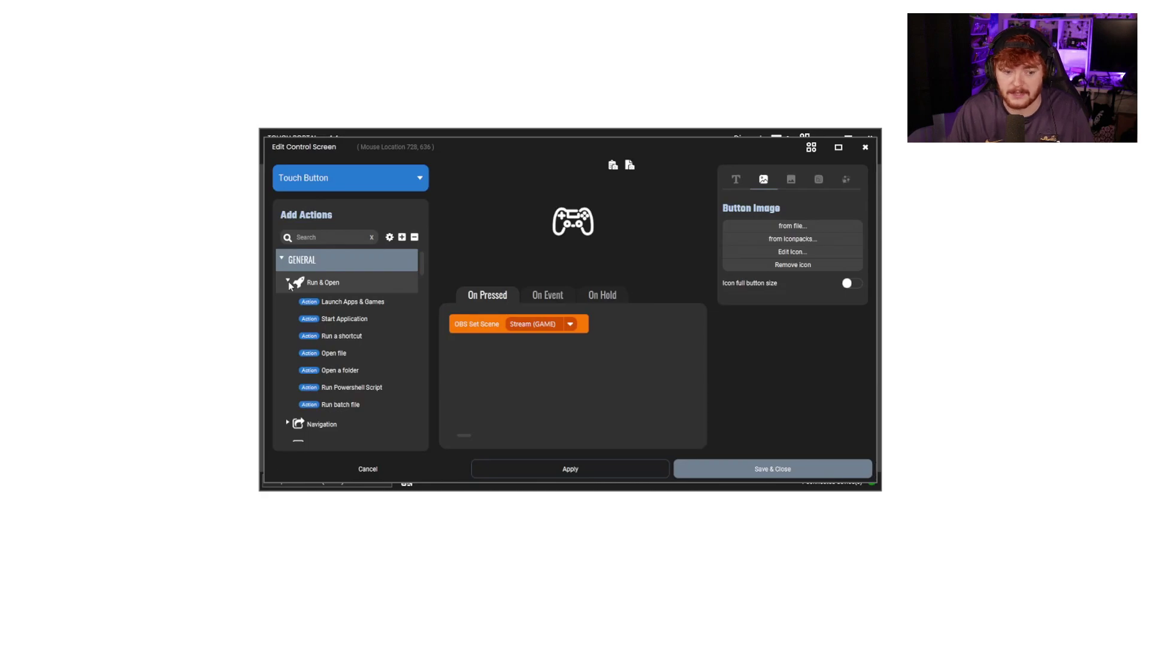
{"action": "left_click", "coordinate": [289, 282]}
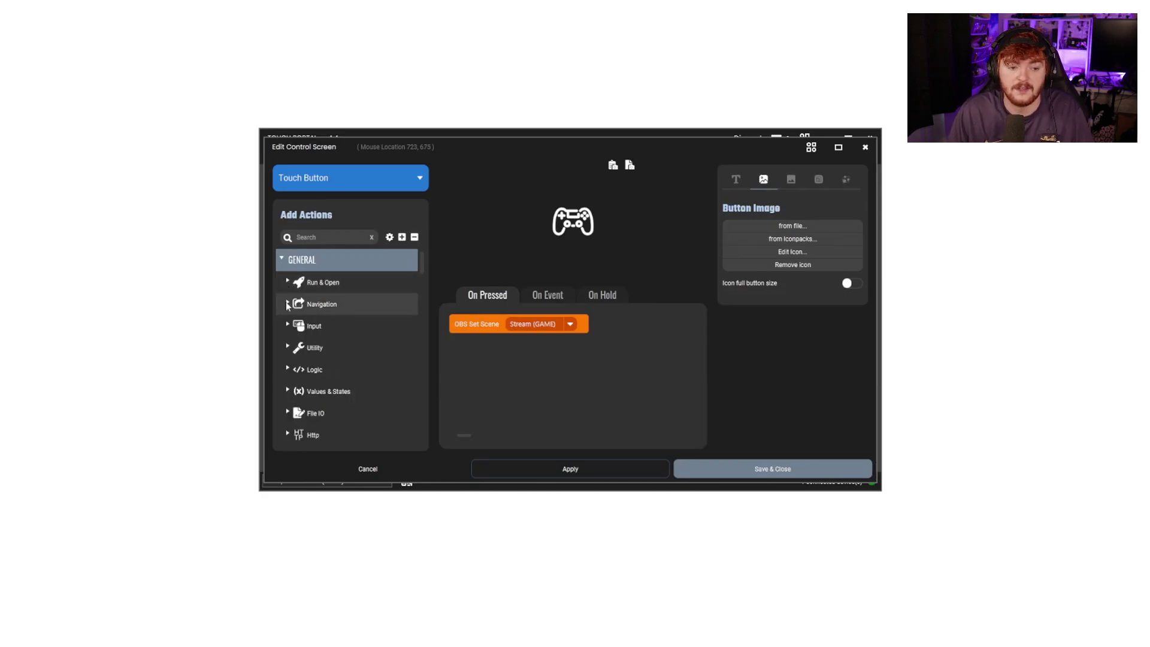
{"action": "left_click", "coordinate": [289, 347]}
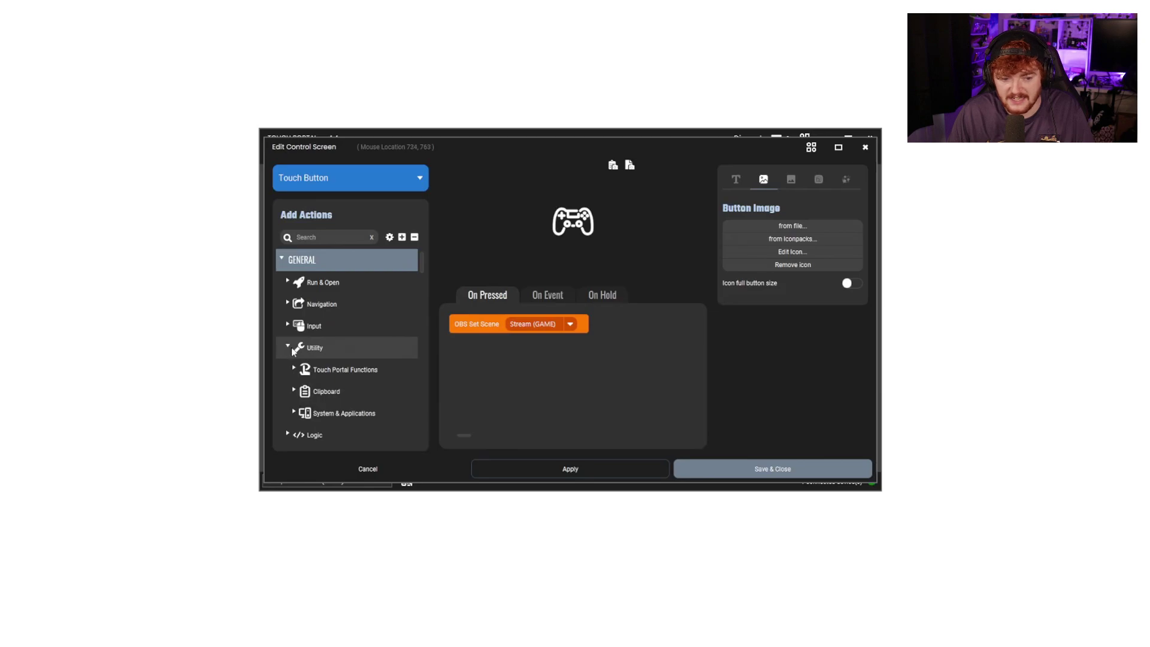
{"action": "left_click", "coordinate": [296, 368]}
{"action": "scroll", "coordinate": [295, 367], "scroll_direction": "down", "scroll_amount": 1}
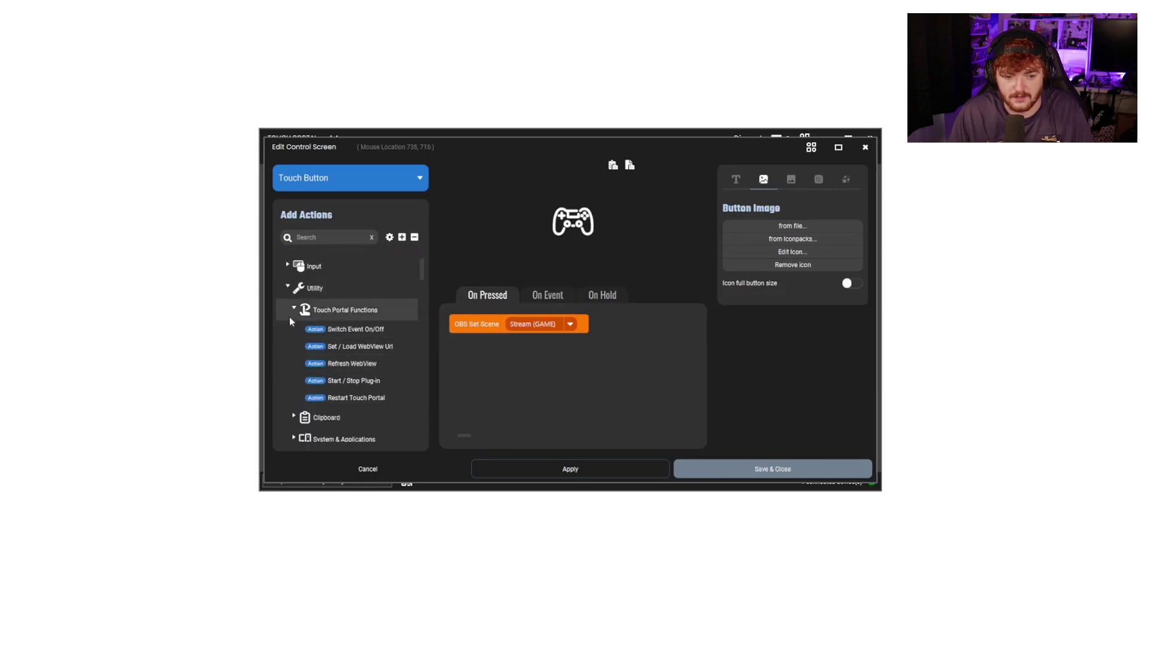
{"action": "left_click", "coordinate": [289, 295]}
{"action": "scroll", "coordinate": [288, 294], "scroll_direction": "up", "scroll_amount": 1}
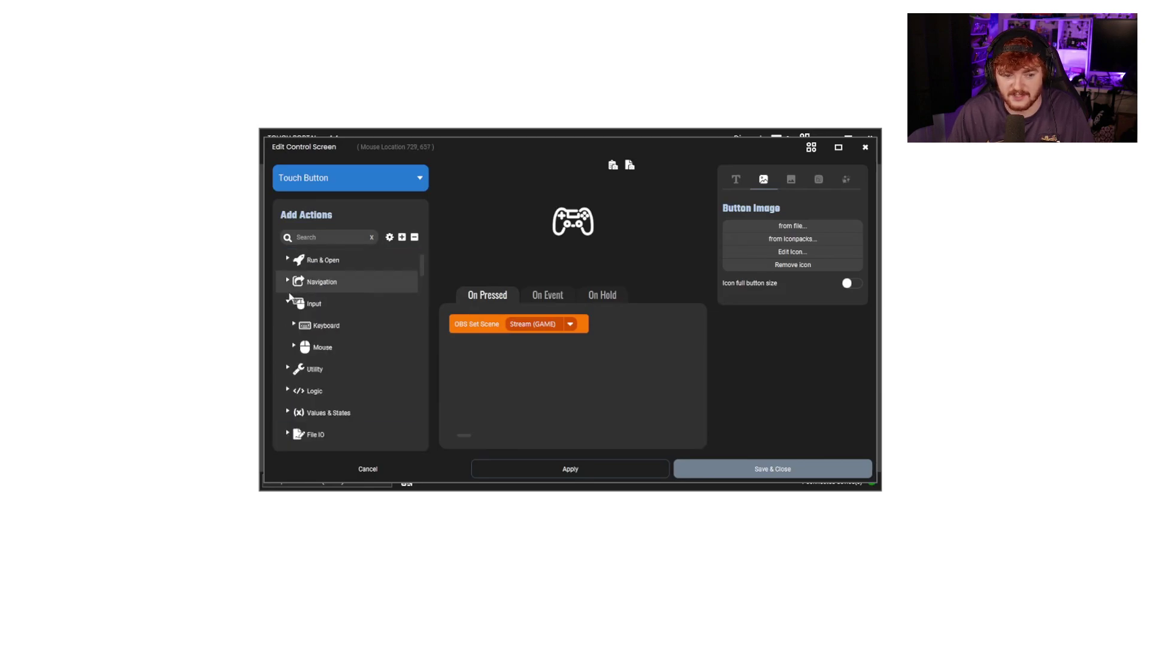
{"action": "left_click", "coordinate": [288, 303]}
{"action": "left_click", "coordinate": [294, 348]}
{"action": "scroll", "coordinate": [296, 349], "scroll_direction": "up", "scroll_amount": 1}
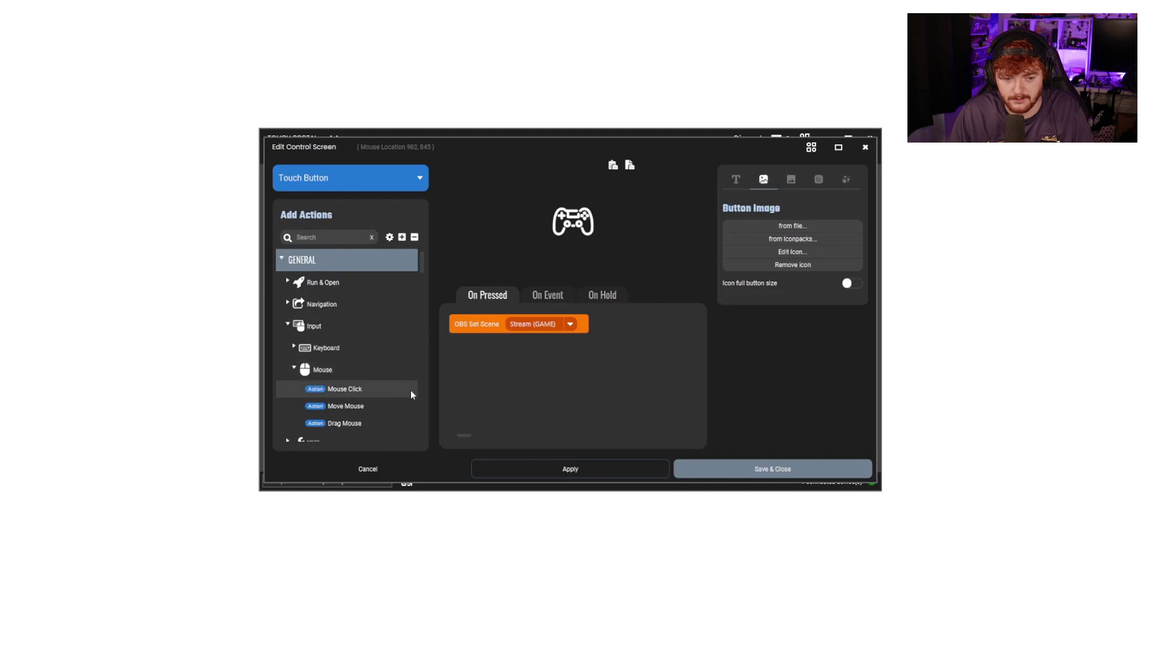
{"action": "scroll", "coordinate": [411, 390], "scroll_direction": "down", "scroll_amount": 1}
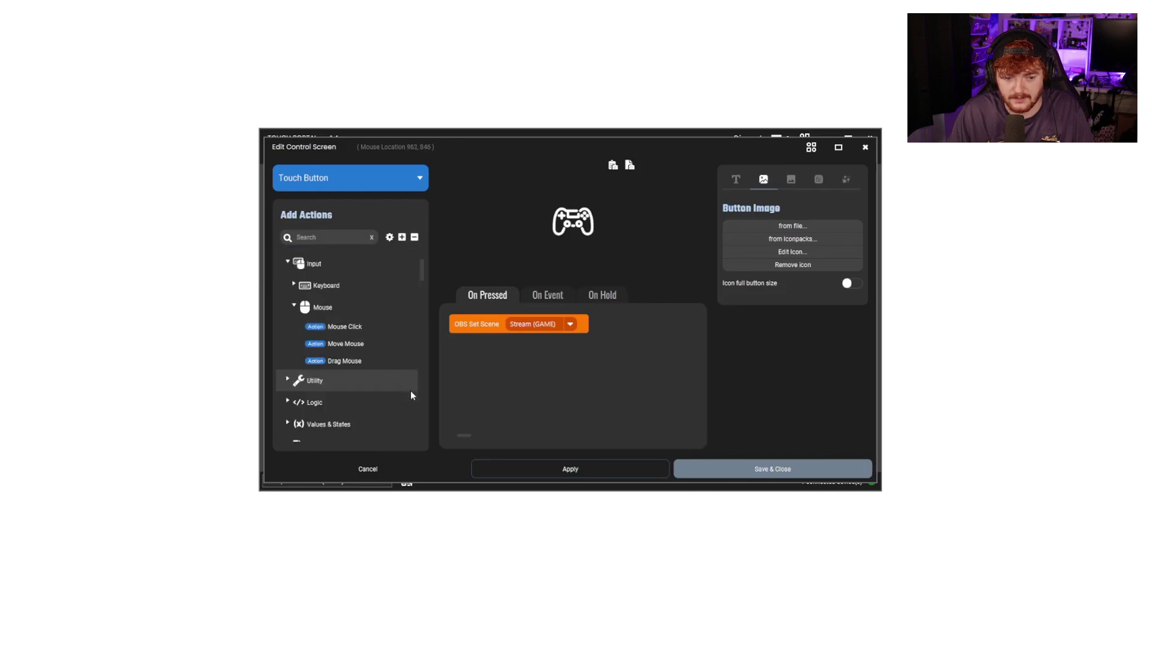
{"action": "left_click", "coordinate": [295, 306]}
{"action": "scroll", "coordinate": [354, 357], "scroll_direction": "down", "scroll_amount": 5}
{"action": "scroll", "coordinate": [355, 356], "scroll_direction": "up", "scroll_amount": 1}
{"action": "scroll", "coordinate": [355, 362], "scroll_direction": "up", "scroll_amount": 1}
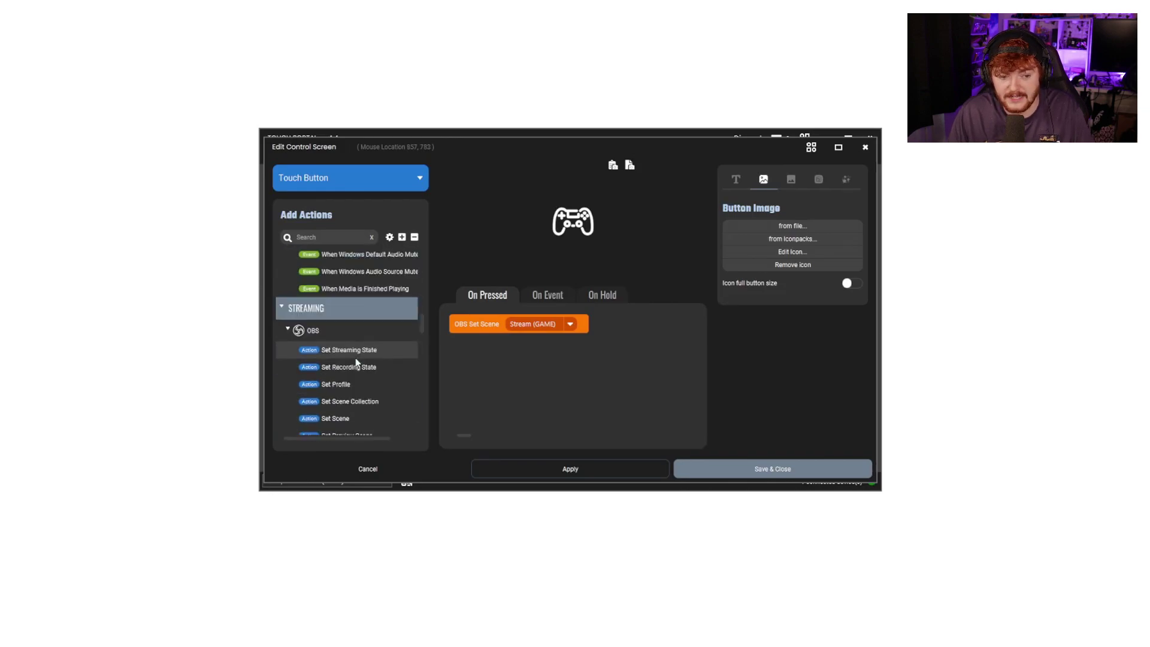
{"action": "scroll", "coordinate": [355, 361], "scroll_direction": "down", "scroll_amount": 4}
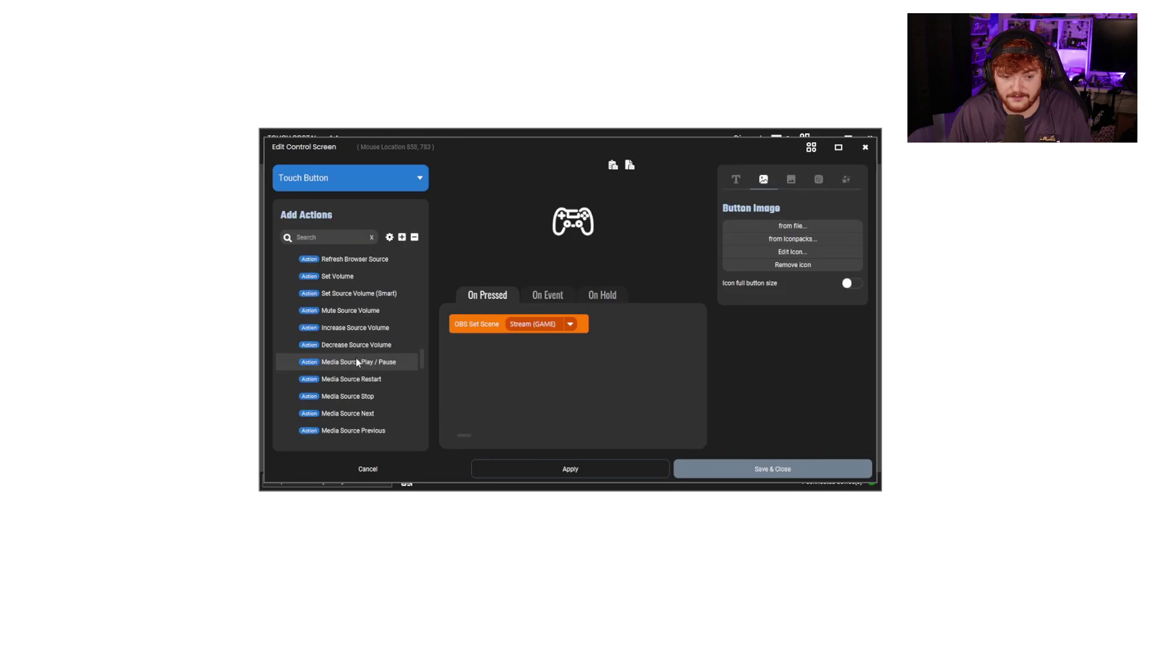
{"action": "scroll", "coordinate": [355, 359], "scroll_direction": "down", "scroll_amount": 6}
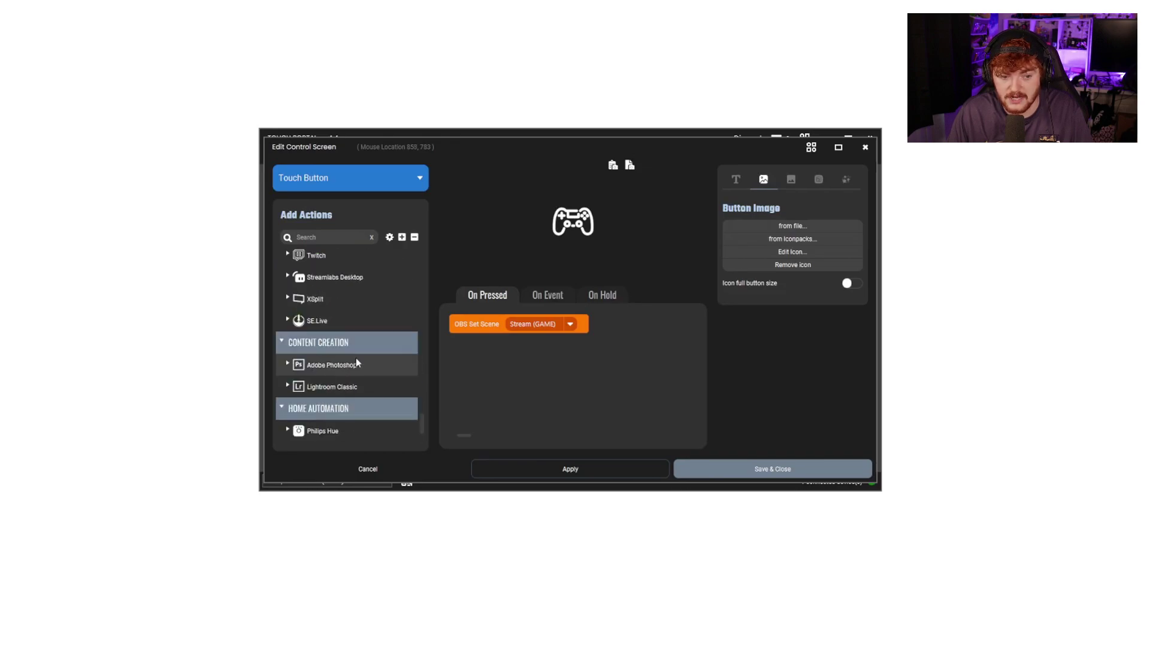
{"action": "scroll", "coordinate": [314, 408], "scroll_direction": "up", "scroll_amount": 5}
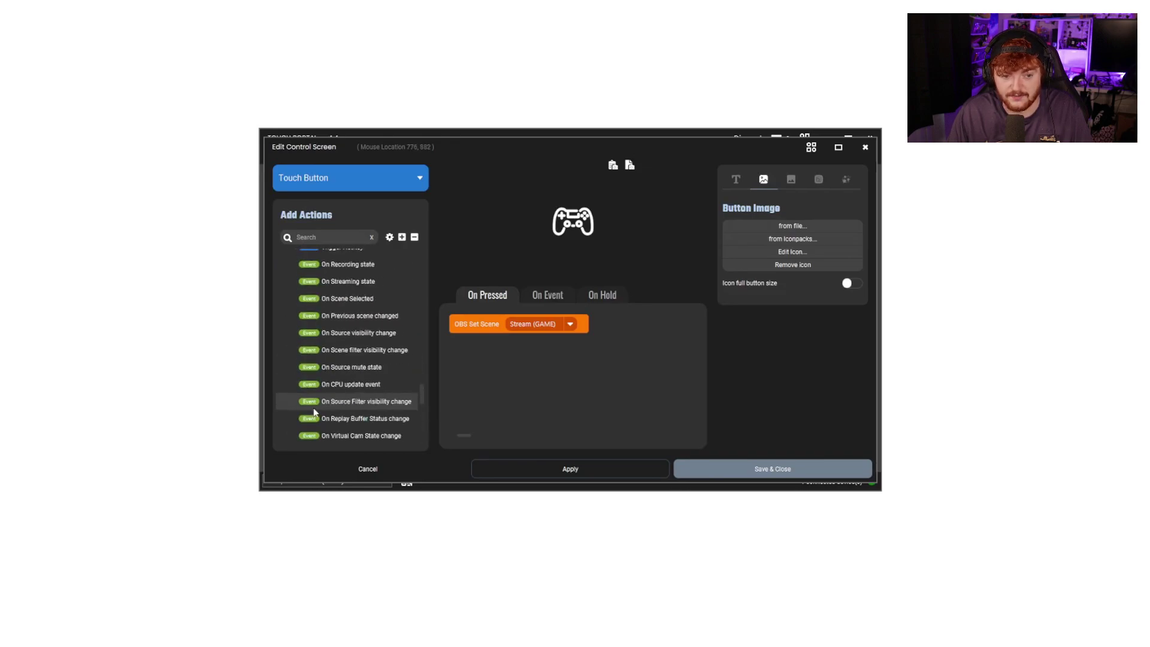
{"action": "scroll", "coordinate": [317, 410], "scroll_direction": "up", "scroll_amount": 3}
{"action": "scroll", "coordinate": [323, 402], "scroll_direction": "up", "scroll_amount": 10}
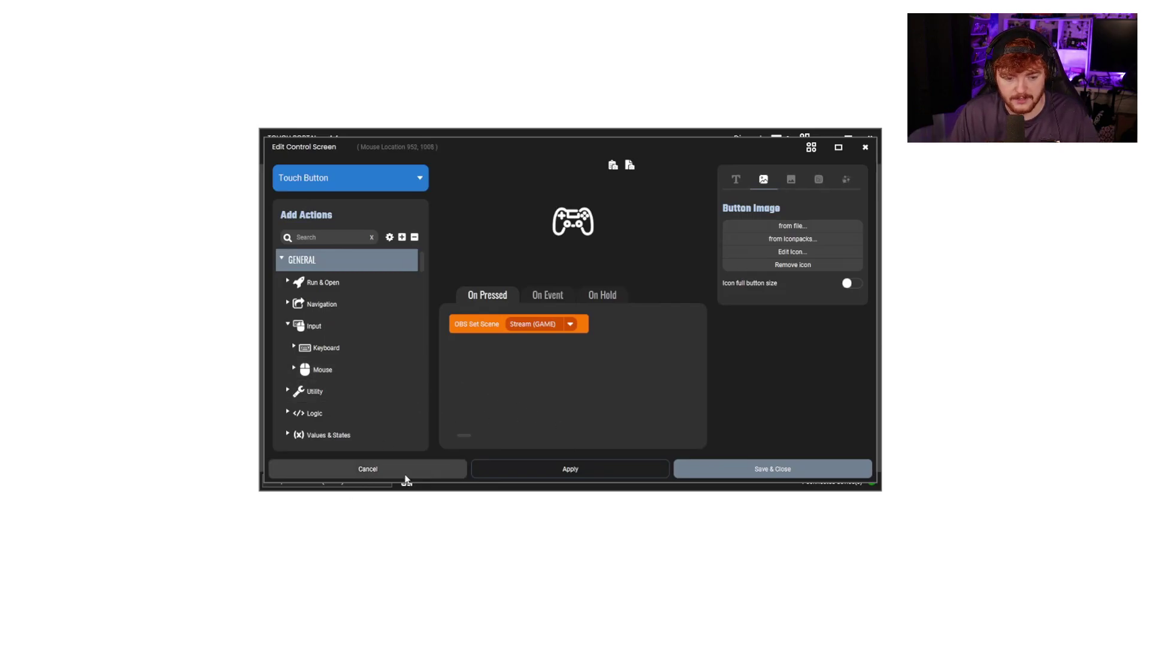
Step: Close the gamepad button's editor without changes and look over the person button's settings
{"action": "left_click", "coordinate": [426, 472]}
{"action": "left_click", "coordinate": [464, 317]}
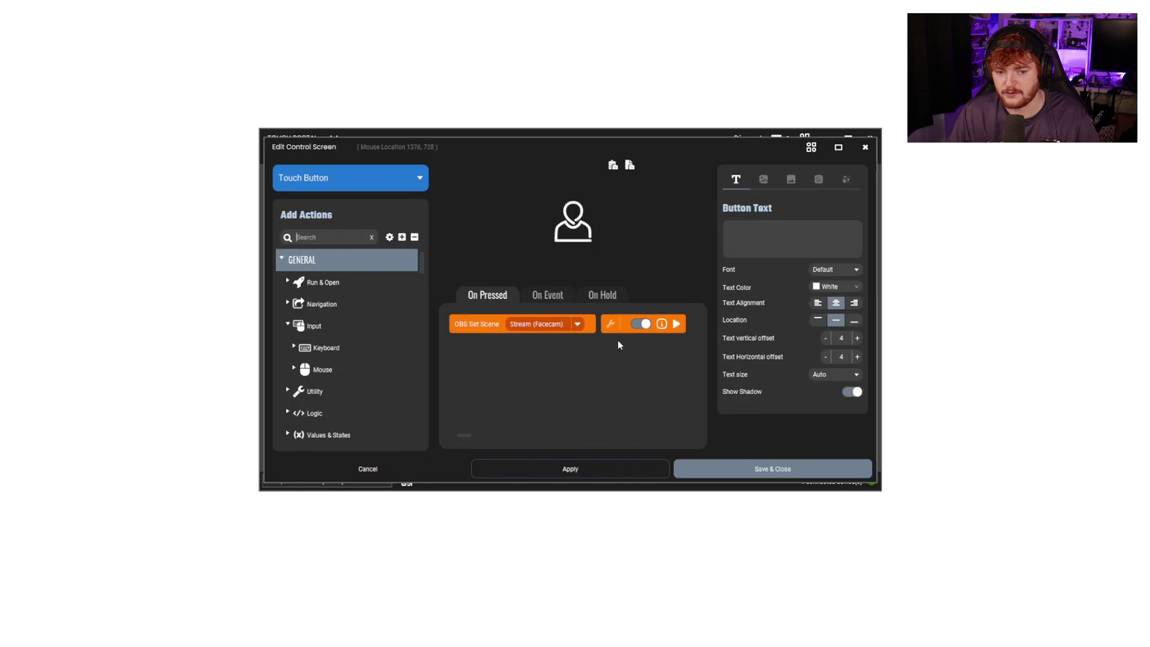
{"action": "left_click", "coordinate": [412, 470]}
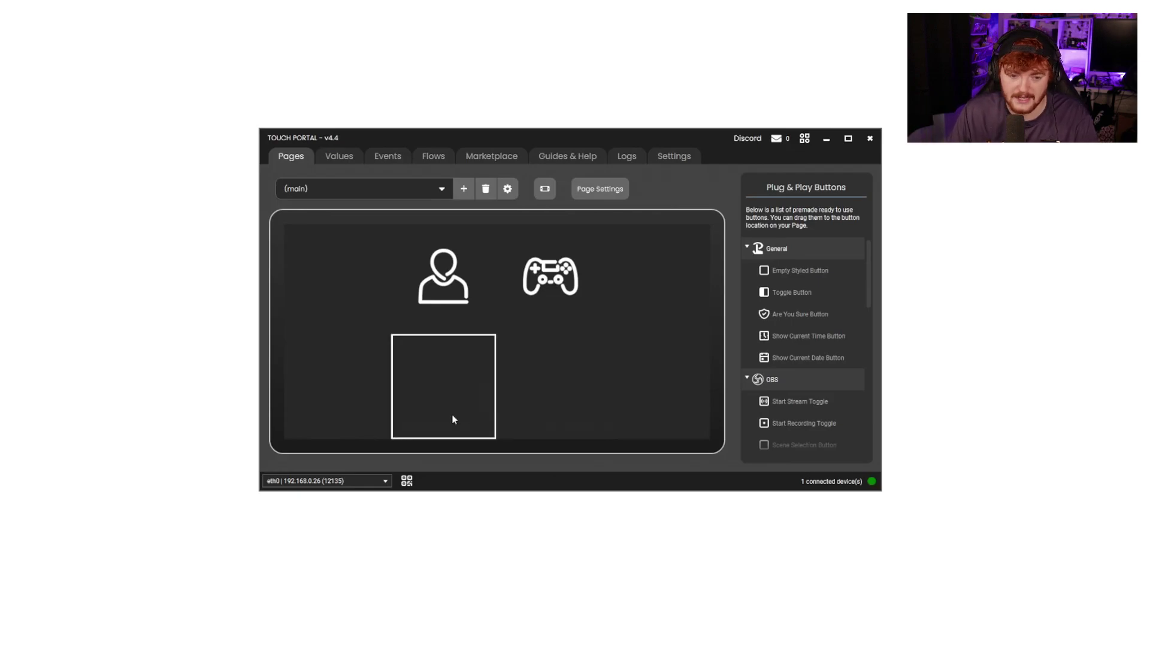
Step: Give the empty slot below the person button an on-press OBS Mute Source Volume action for Mic/Aux
{"action": "left_click", "coordinate": [451, 414]}
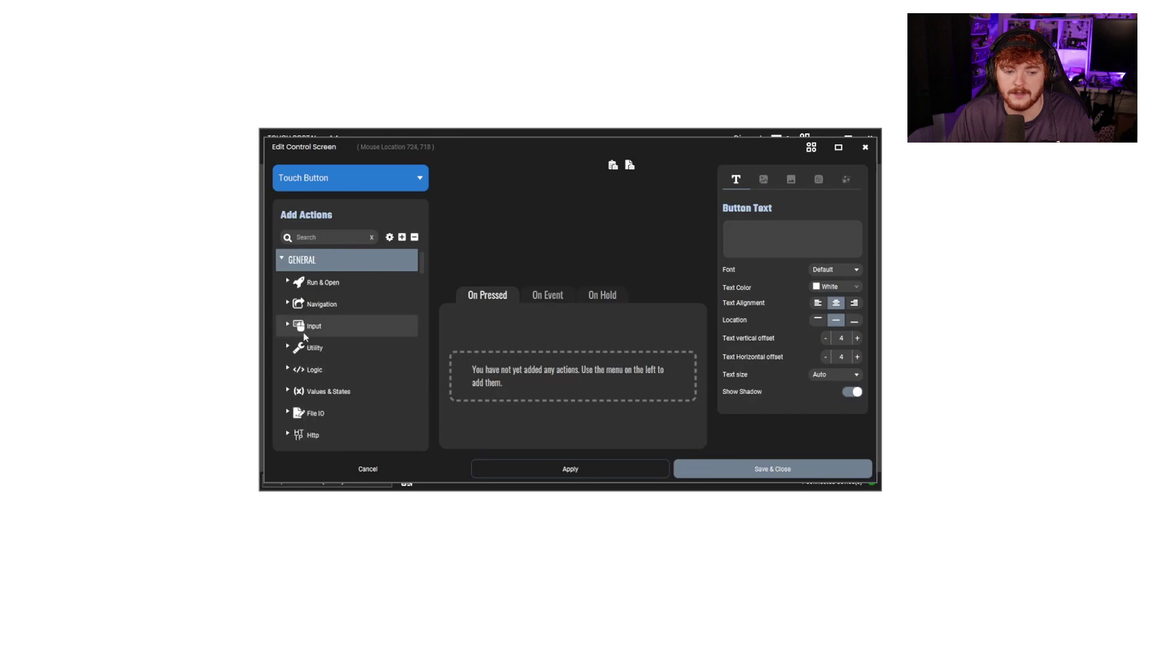
{"action": "scroll", "coordinate": [323, 341], "scroll_direction": "down", "scroll_amount": 5}
{"action": "scroll", "coordinate": [335, 352], "scroll_direction": "down", "scroll_amount": 10}
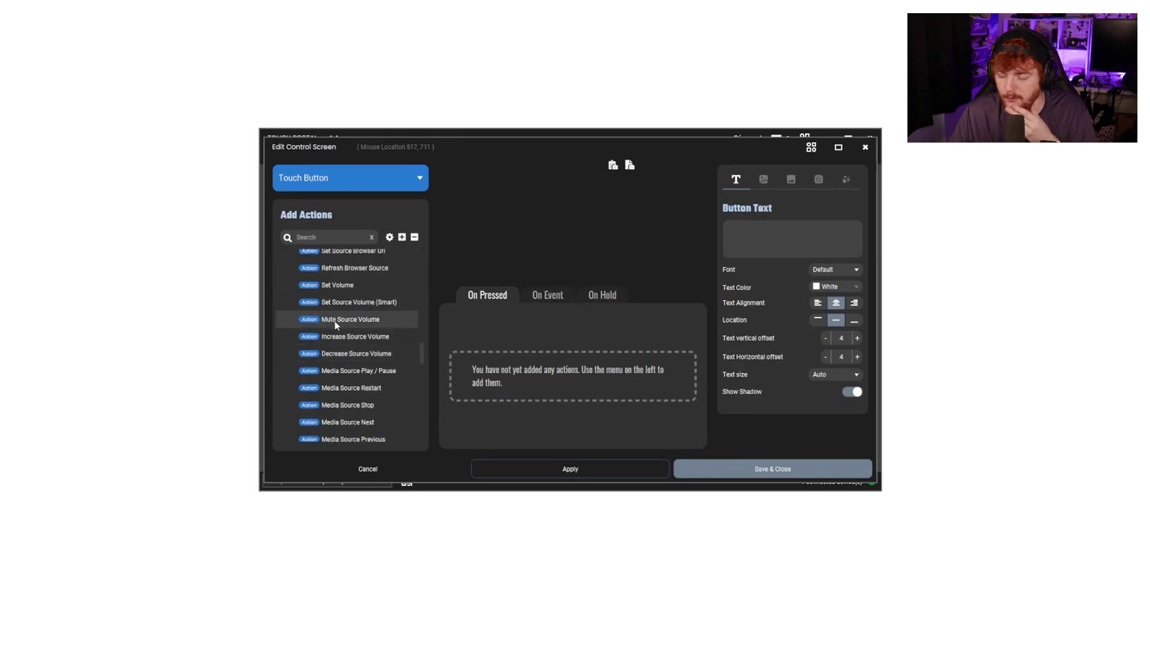
{"action": "left_click_drag", "start_coordinate": [334, 322], "coordinate": [479, 345]}
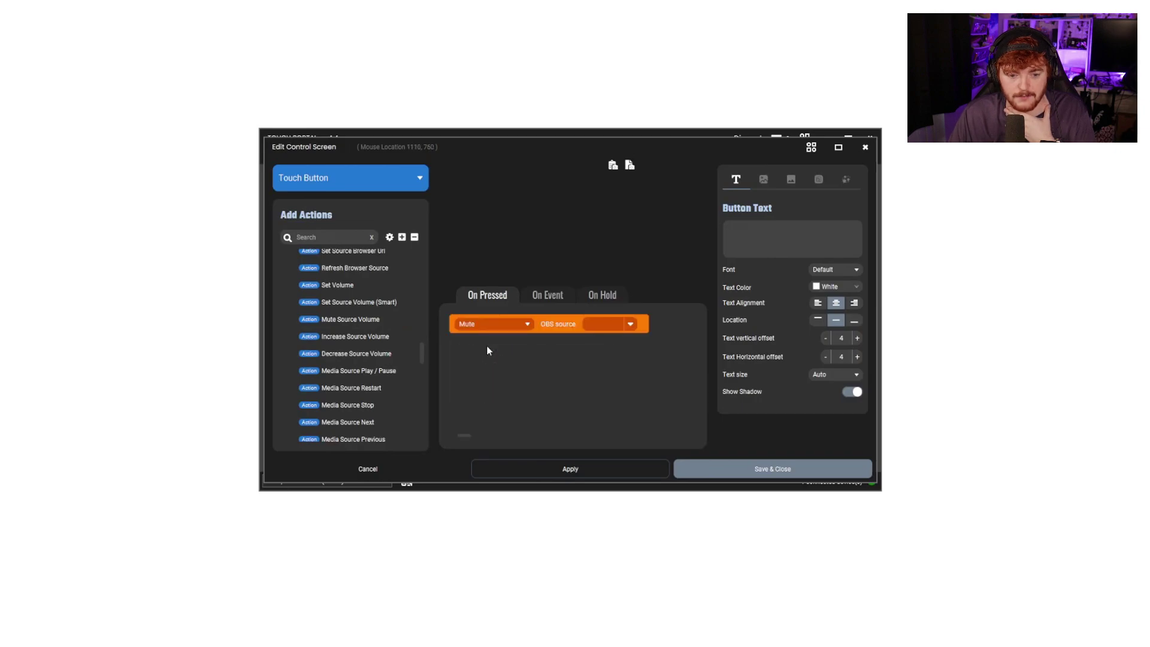
{"action": "left_click", "coordinate": [629, 324]}
{"action": "scroll", "coordinate": [623, 394], "scroll_direction": "down", "scroll_amount": 5}
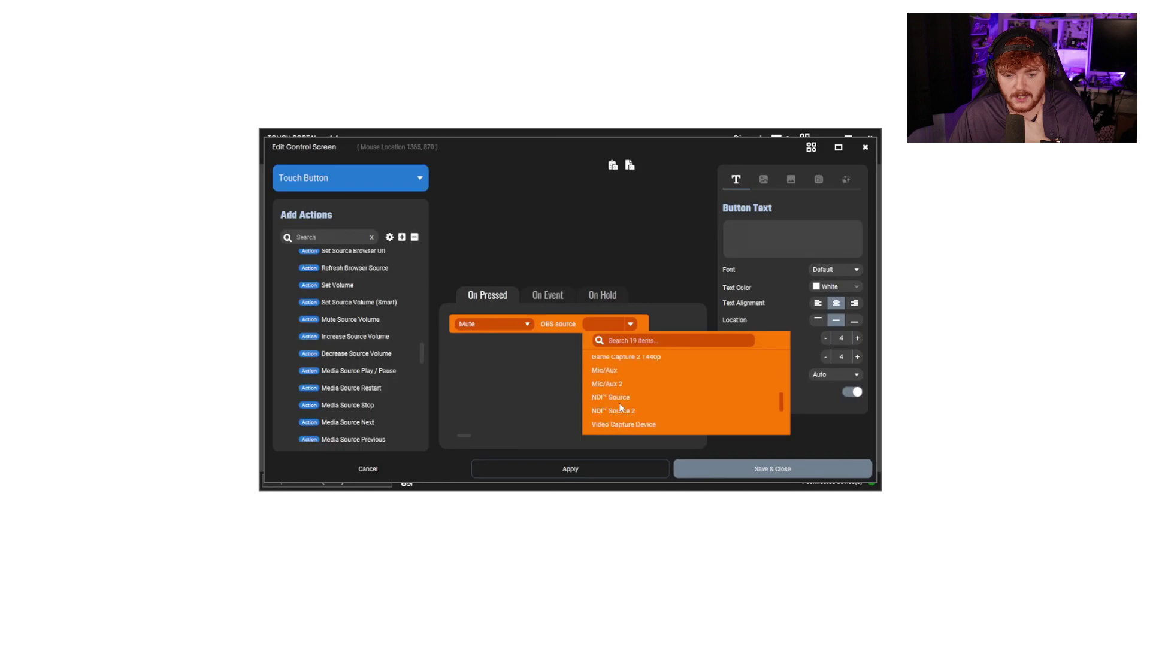
{"action": "left_click", "coordinate": [604, 370]}
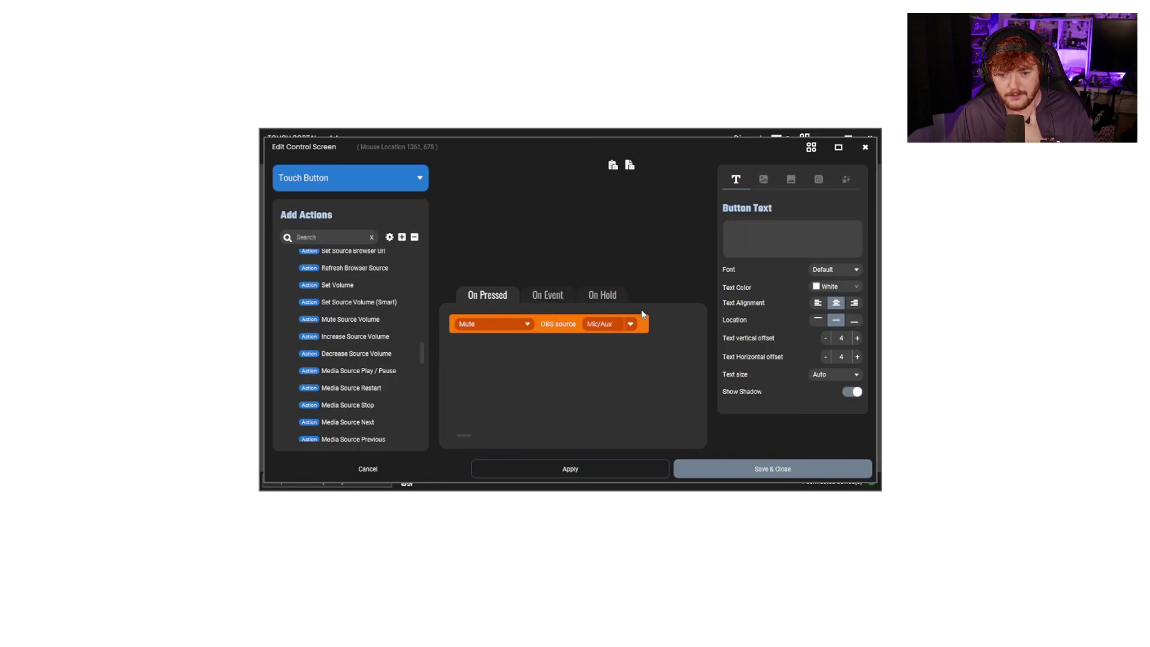
Step: Set the button image to the crossed-out speaker icon from the Touch Portal Essentials Classics pack
{"action": "left_click", "coordinate": [772, 181]}
{"action": "left_click", "coordinate": [794, 238]}
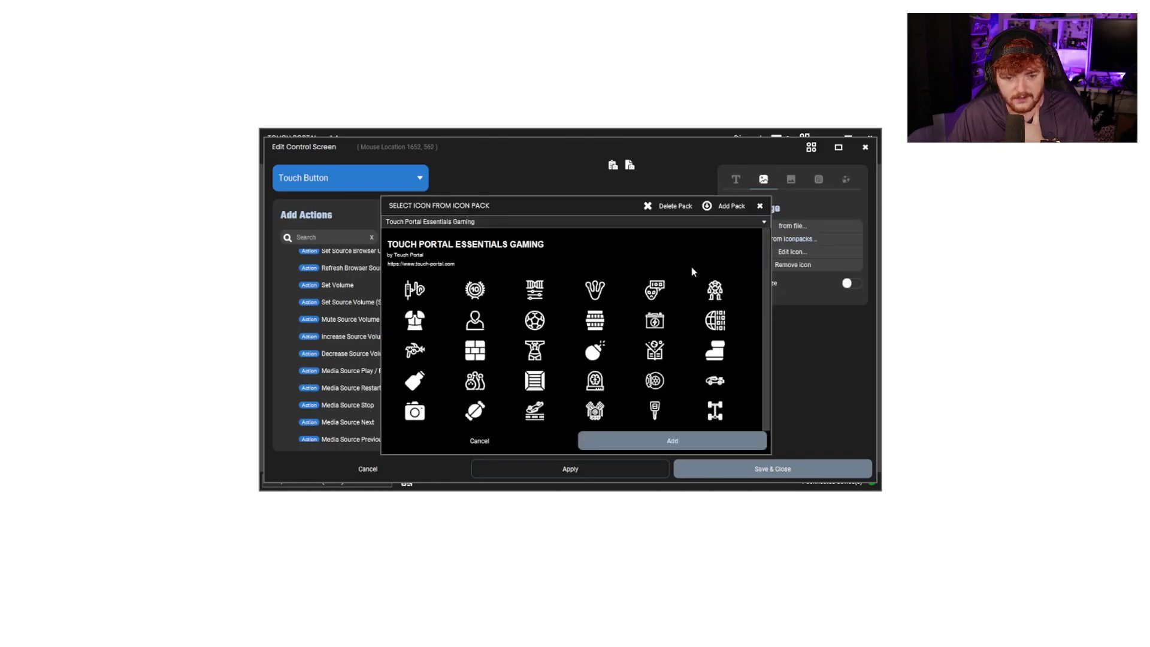
{"action": "left_click", "coordinate": [551, 222]}
{"action": "left_click", "coordinate": [458, 234]}
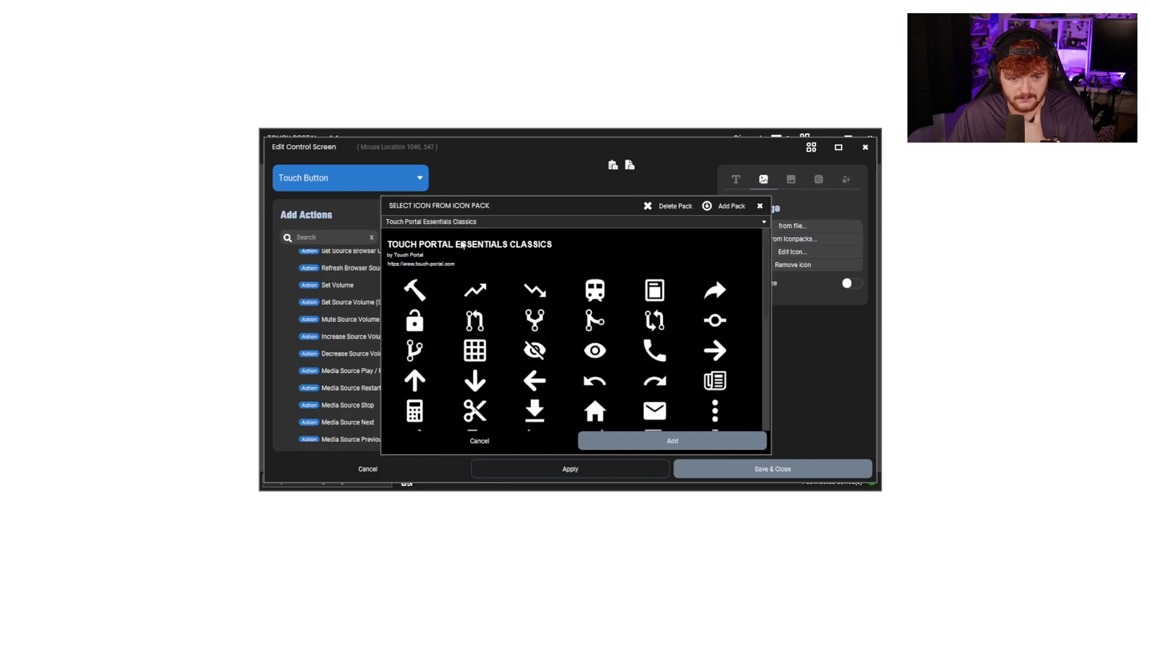
{"action": "scroll", "coordinate": [591, 319], "scroll_direction": "down", "scroll_amount": 7}
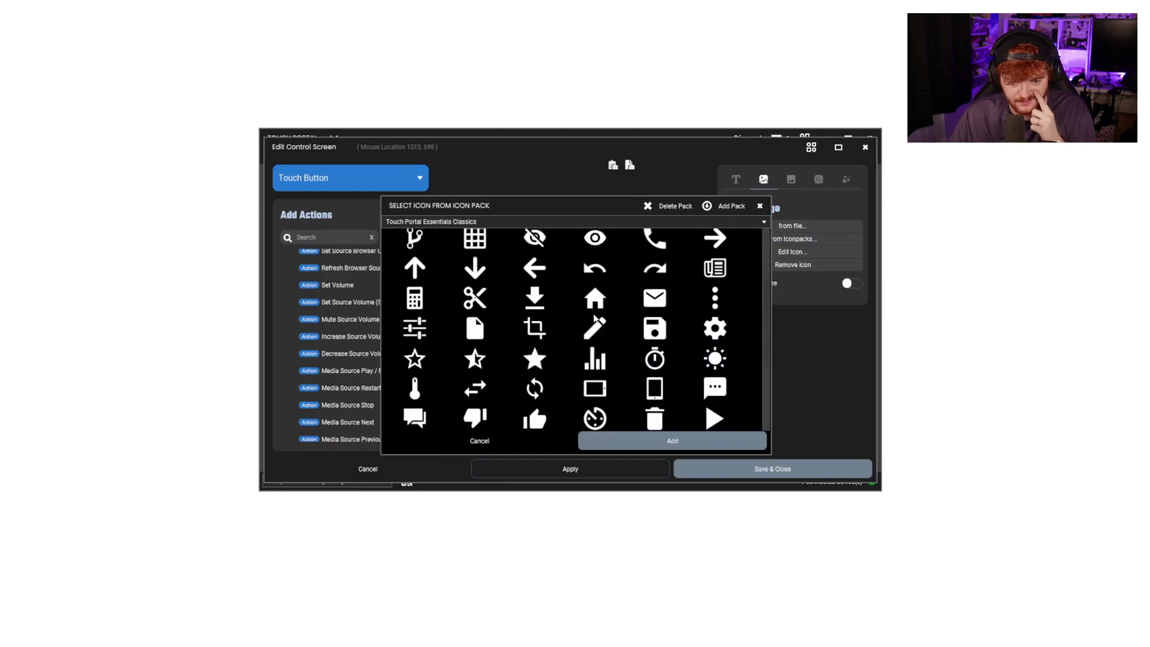
{"action": "scroll", "coordinate": [594, 318], "scroll_direction": "down", "scroll_amount": 2}
{"action": "scroll", "coordinate": [595, 318], "scroll_direction": "down", "scroll_amount": 1}
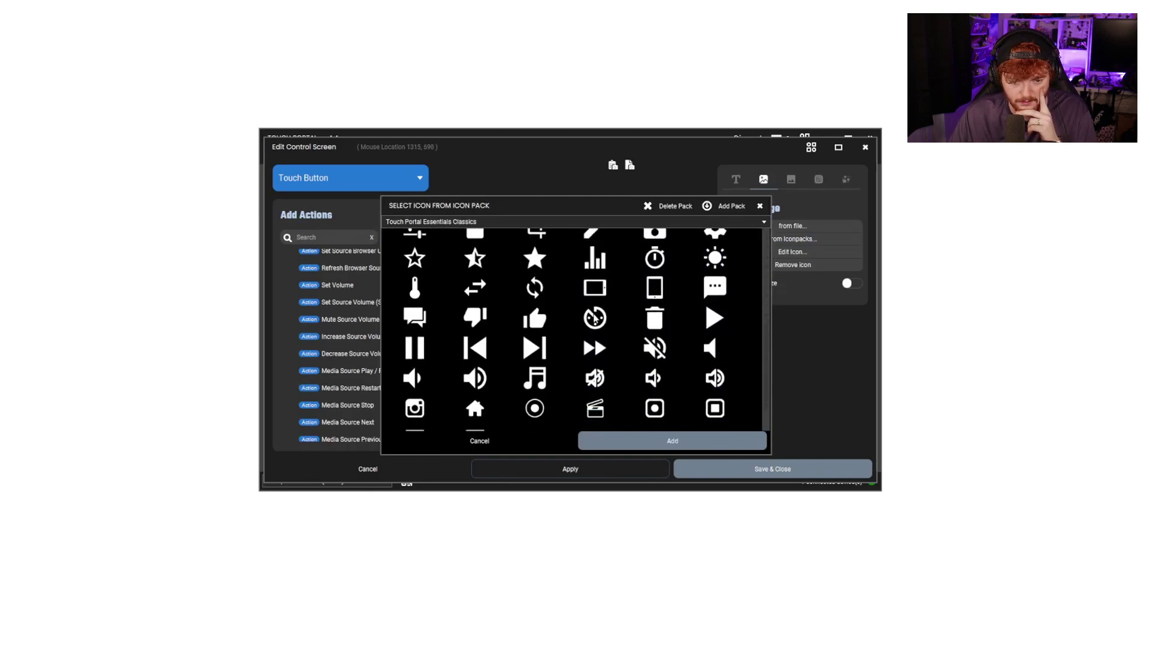
{"action": "left_click", "coordinate": [661, 352]}
{"action": "left_click", "coordinate": [652, 443]}
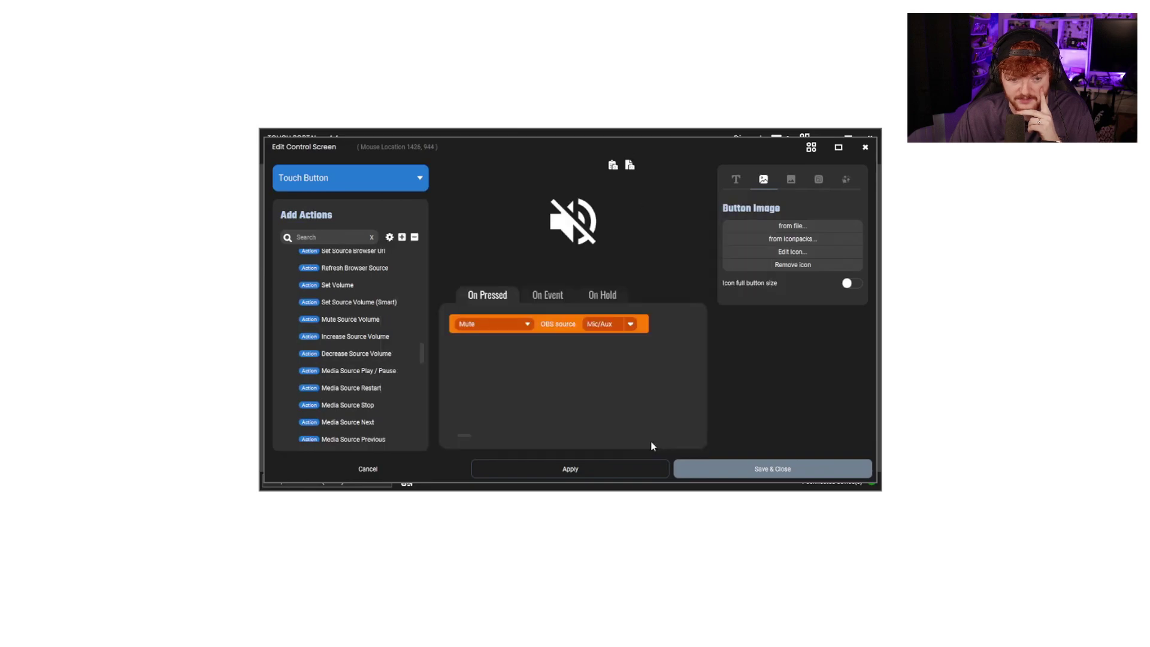
Step: Label the button MUTE MIC, centre-aligned and positioned at the top
{"action": "left_click", "coordinate": [737, 181]}
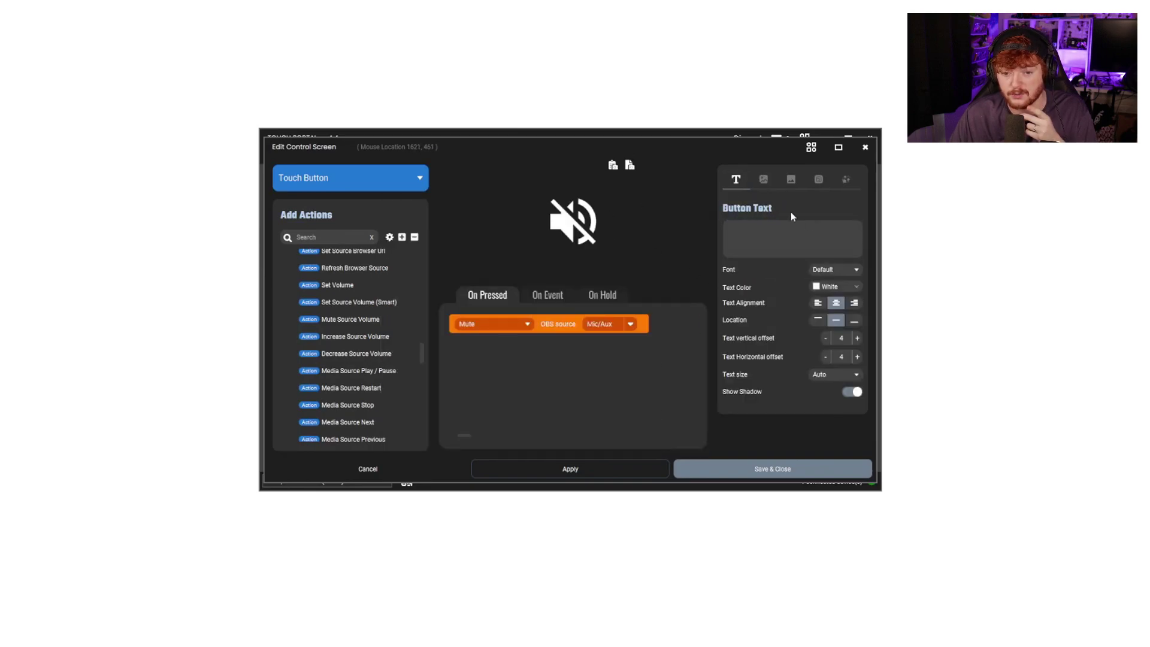
{"action": "type", "text": "MUTE "}
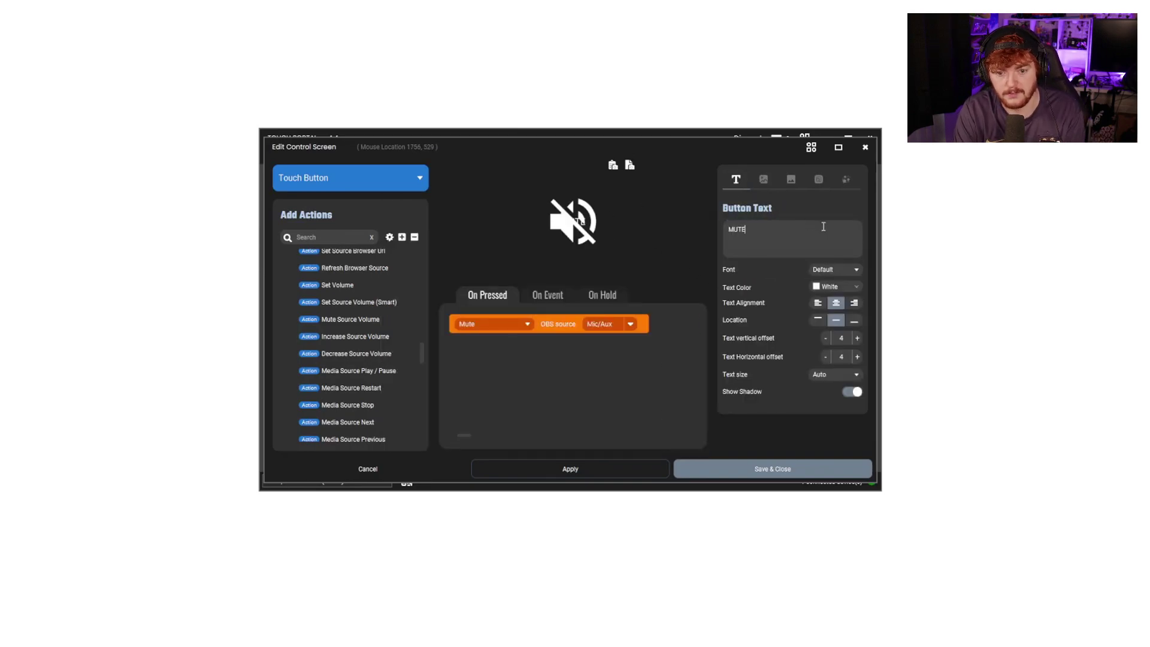
{"action": "type", "text": "MIC"}
{"action": "left_click", "coordinate": [818, 303]}
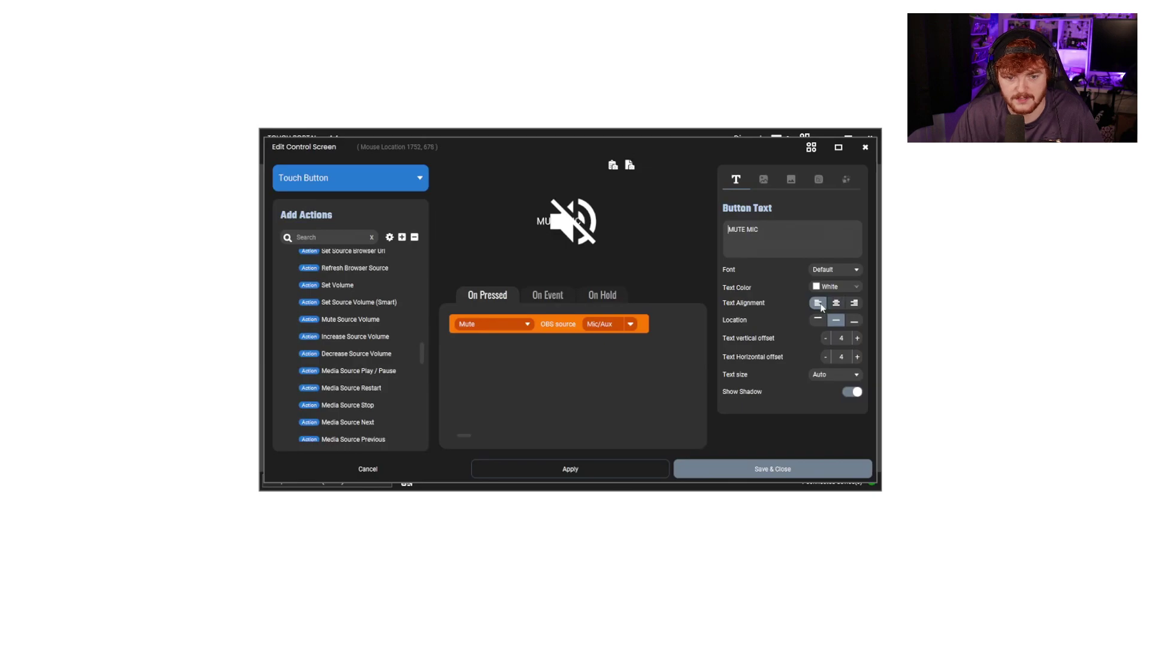
{"action": "left_click", "coordinate": [836, 303]}
{"action": "left_click", "coordinate": [819, 320]}
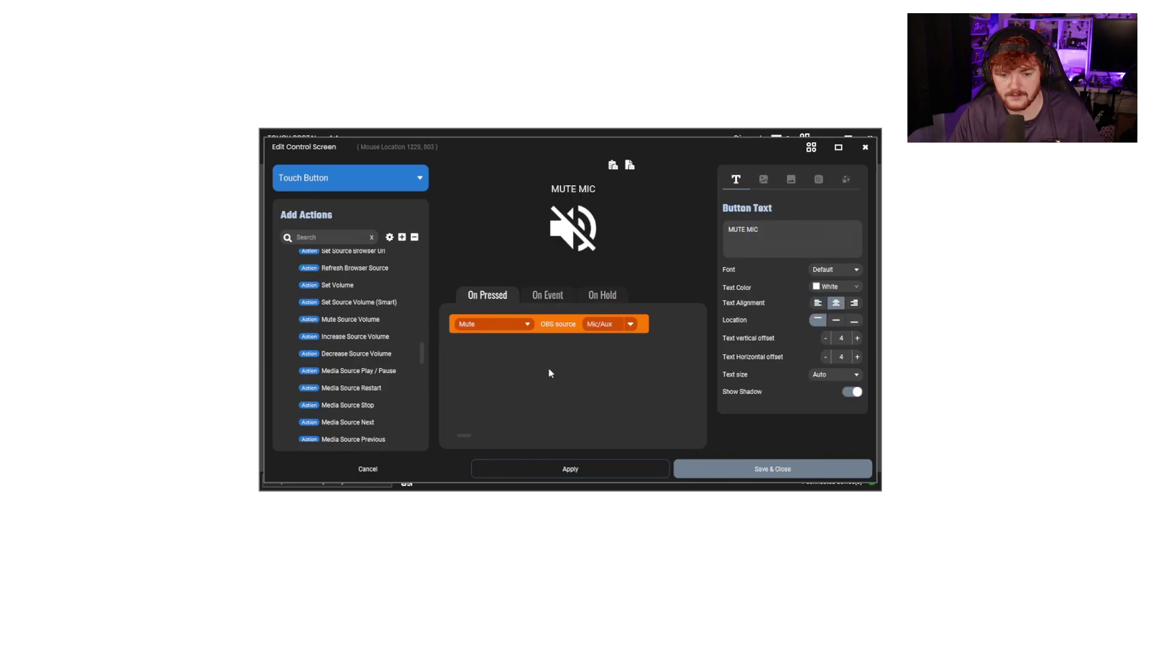
Step: Save and close the MUTE MIC button editor, returning to the main page
{"action": "left_click", "coordinate": [707, 473]}
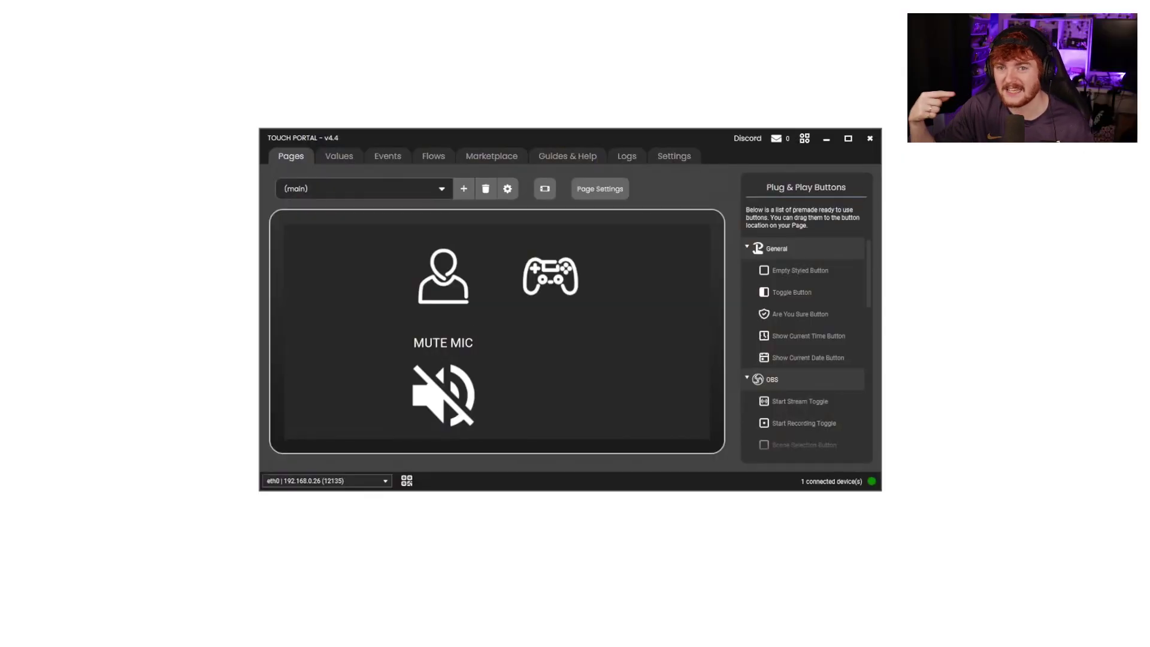
Step: Open the MUTE MIC button and delete its on-press Mute action
{"action": "left_click", "coordinate": [486, 399]}
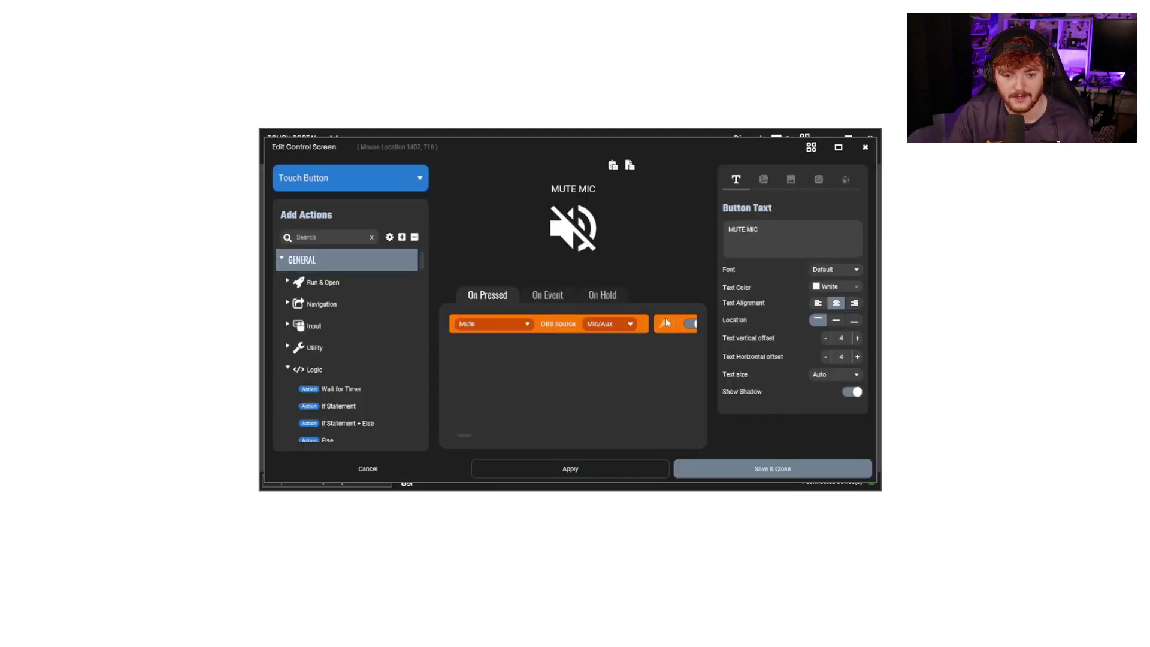
{"action": "right_click", "coordinate": [553, 322]}
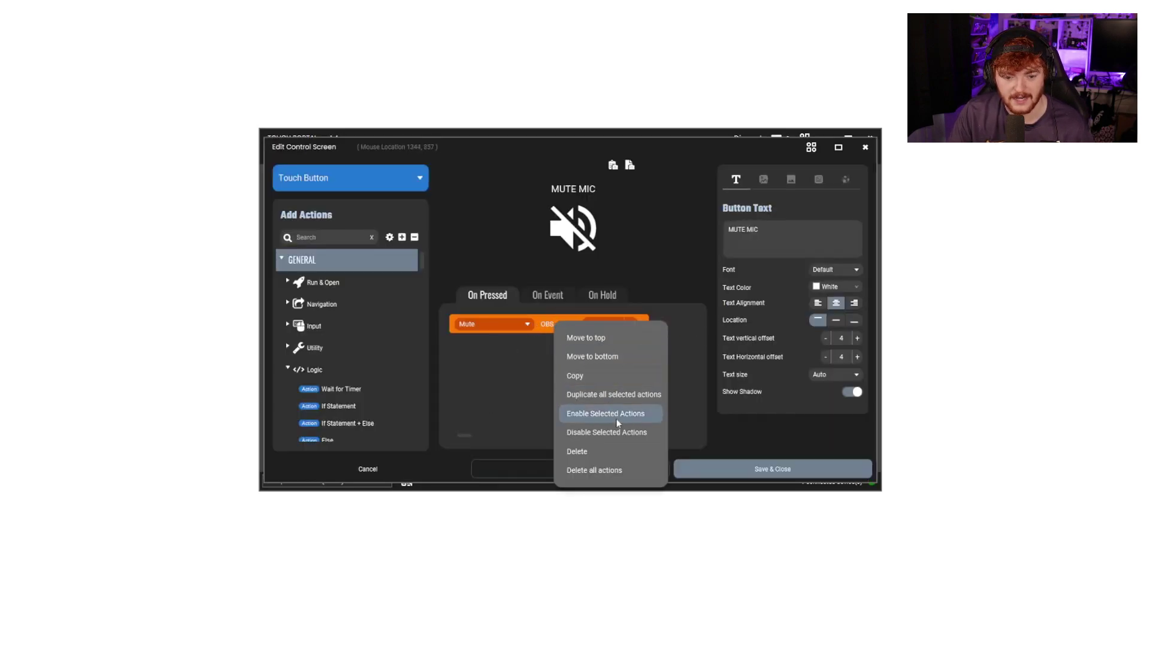
{"action": "left_click", "coordinate": [614, 451]}
{"action": "left_click", "coordinate": [585, 374]}
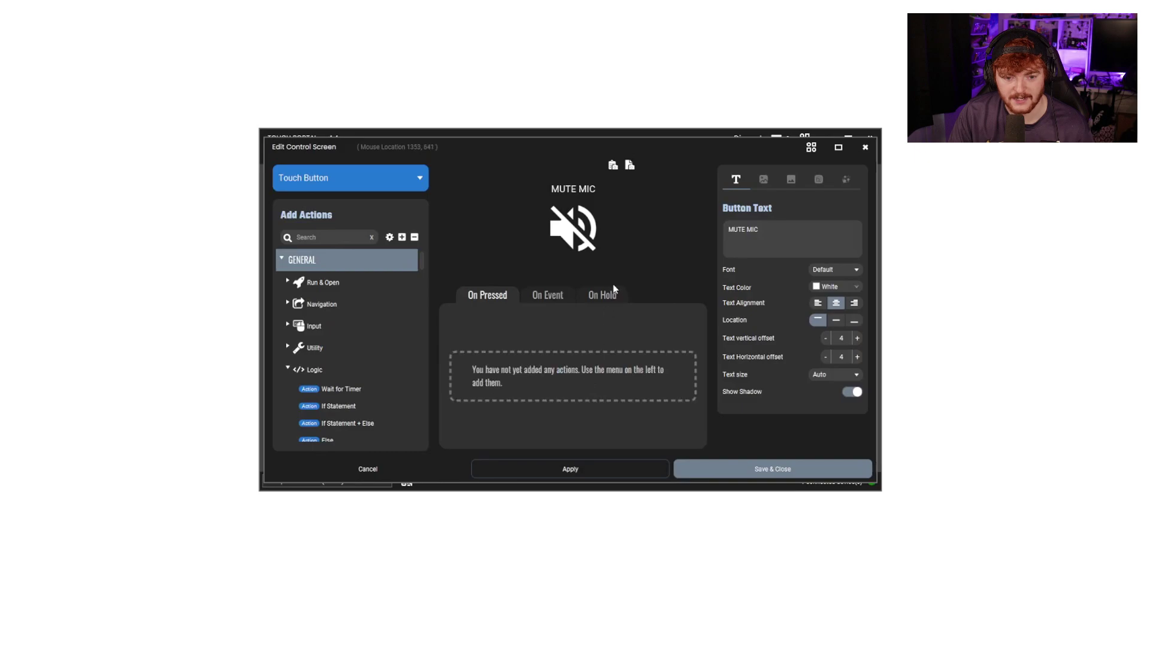
Step: In the On Hold tab, add a Mute Source Volume action and a Change Button Visuals action
{"action": "left_click", "coordinate": [608, 296]}
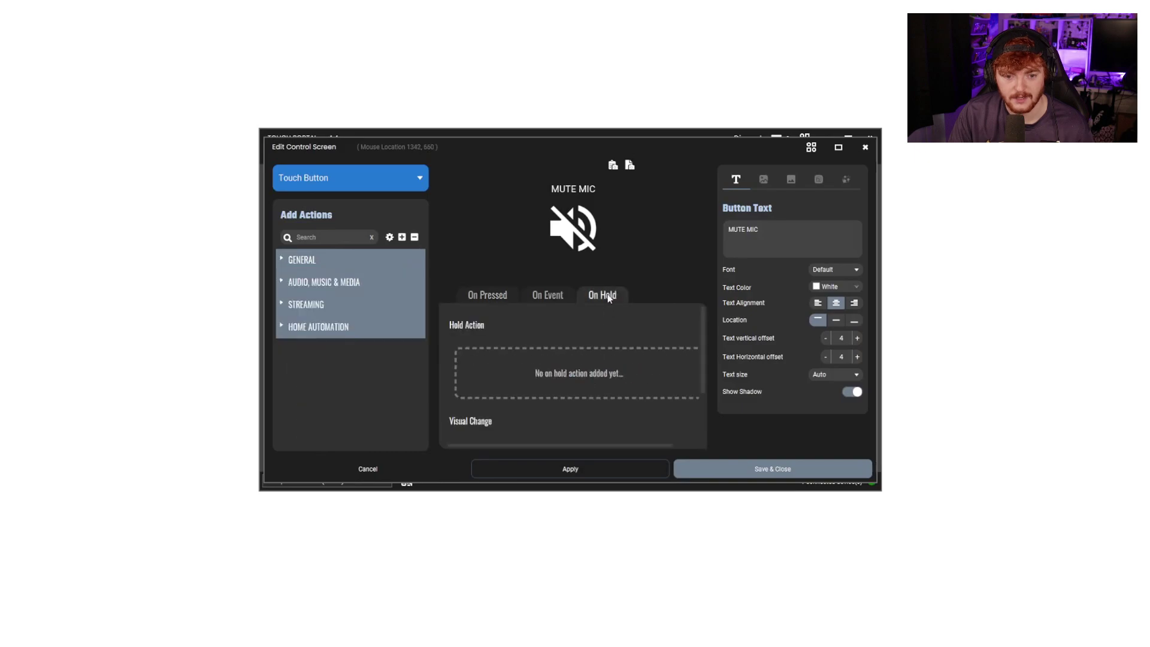
{"action": "left_click", "coordinate": [282, 282]}
{"action": "left_click_drag", "start_coordinate": [336, 359], "coordinate": [624, 397]}
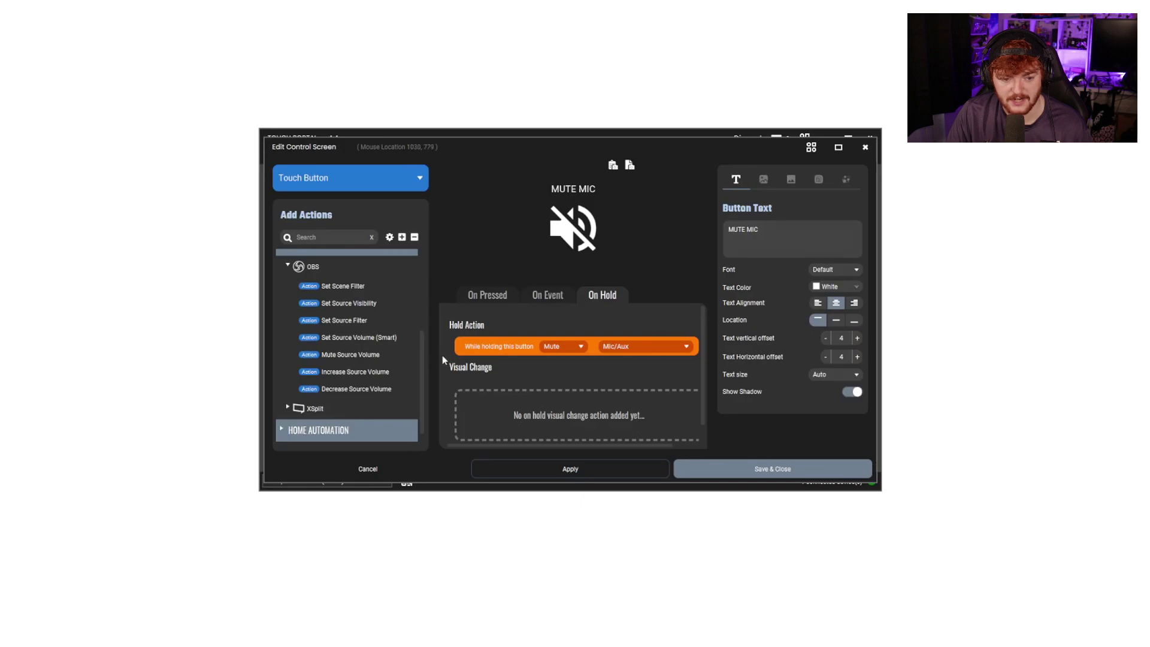
{"action": "left_click_drag", "start_coordinate": [422, 358], "coordinate": [417, 272]}
{"action": "left_click_drag", "start_coordinate": [350, 345], "coordinate": [556, 409]}
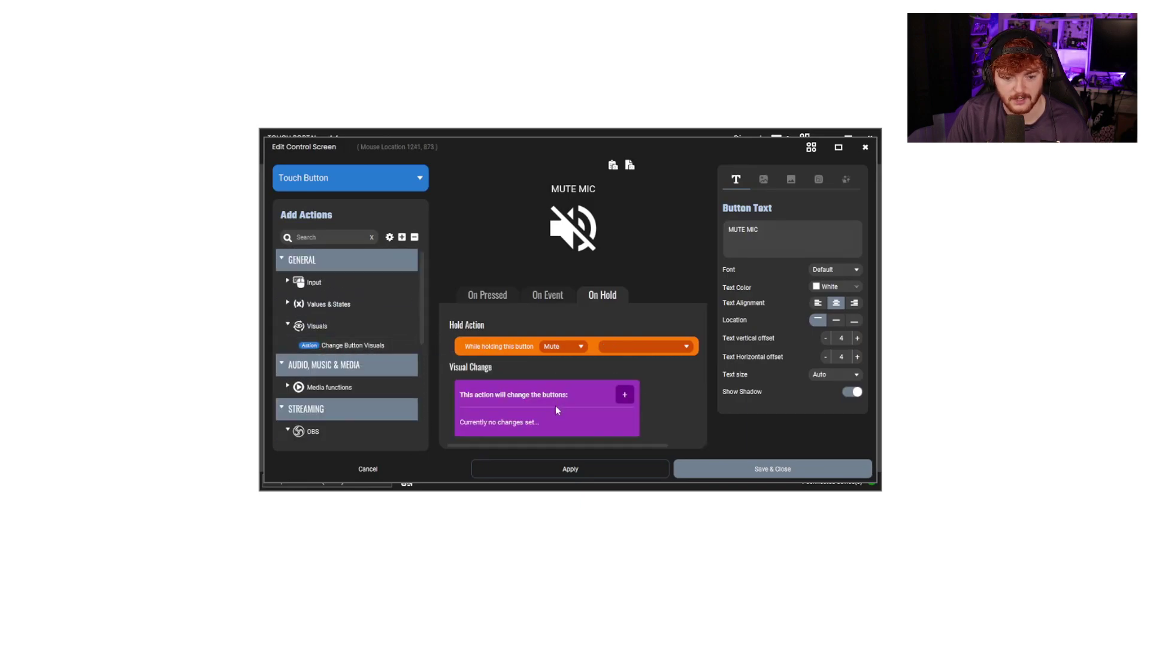
Step: Make holding MUTE MIC change its background colour, save the button, then scroll the plugin listing
{"action": "left_click", "coordinate": [625, 395]}
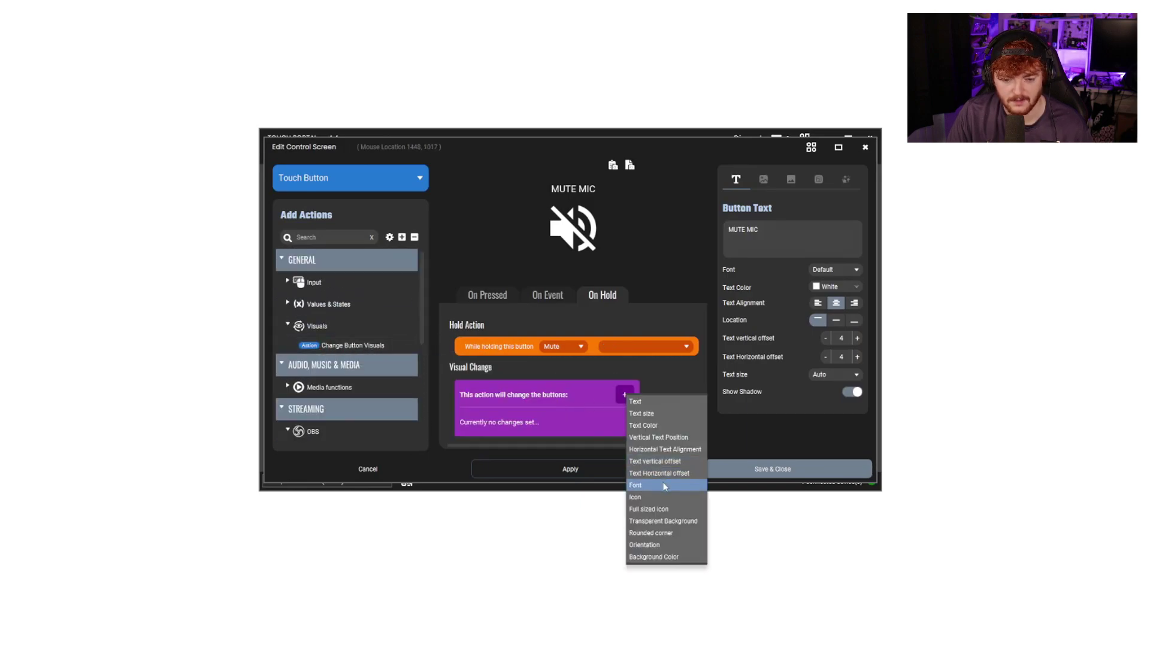
{"action": "left_click", "coordinate": [671, 557]}
{"action": "left_click", "coordinate": [661, 421]}
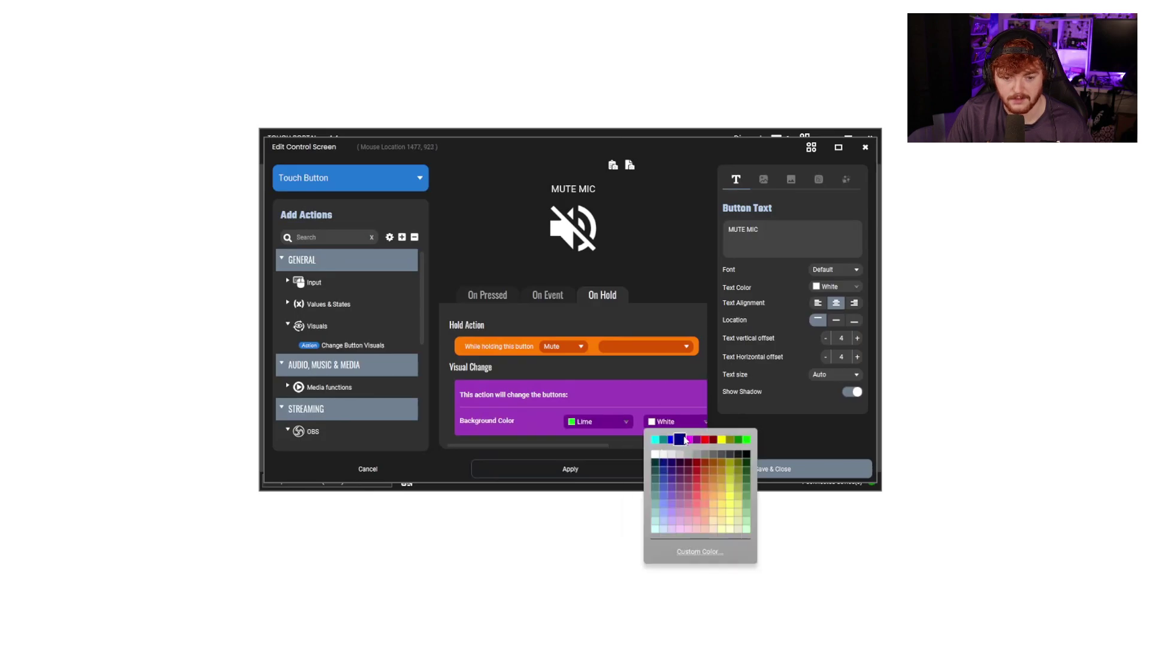
{"action": "left_click", "coordinate": [702, 439]}
{"action": "left_click", "coordinate": [719, 468]}
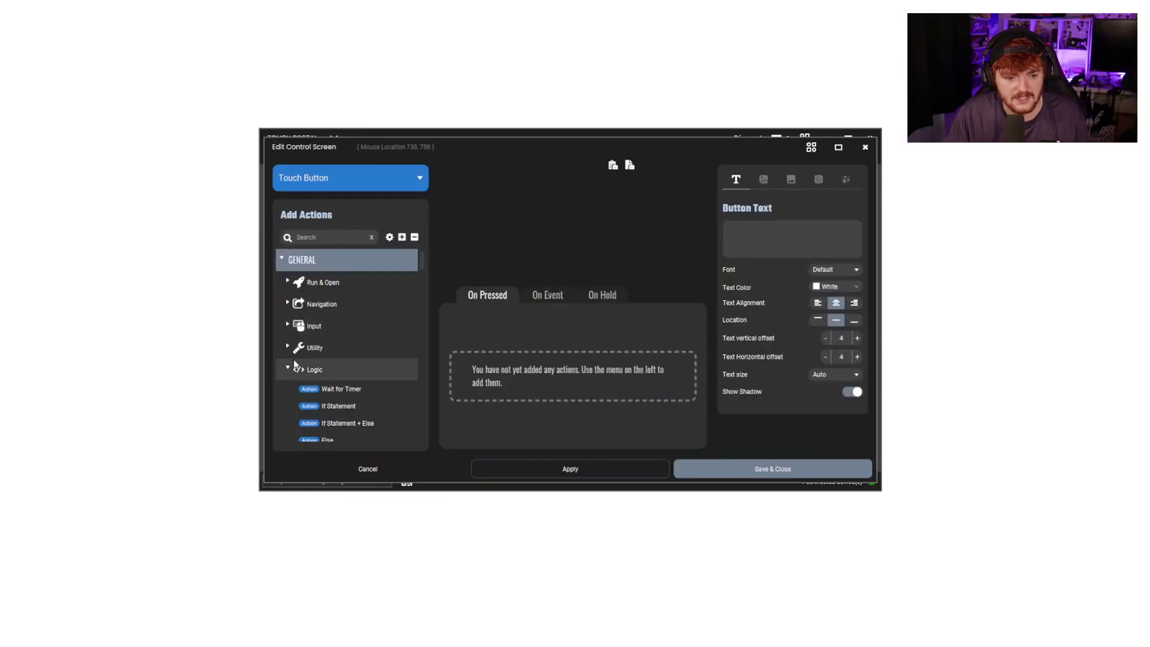
{"action": "scroll", "coordinate": [288, 368], "scroll_direction": "down", "scroll_amount": 10}
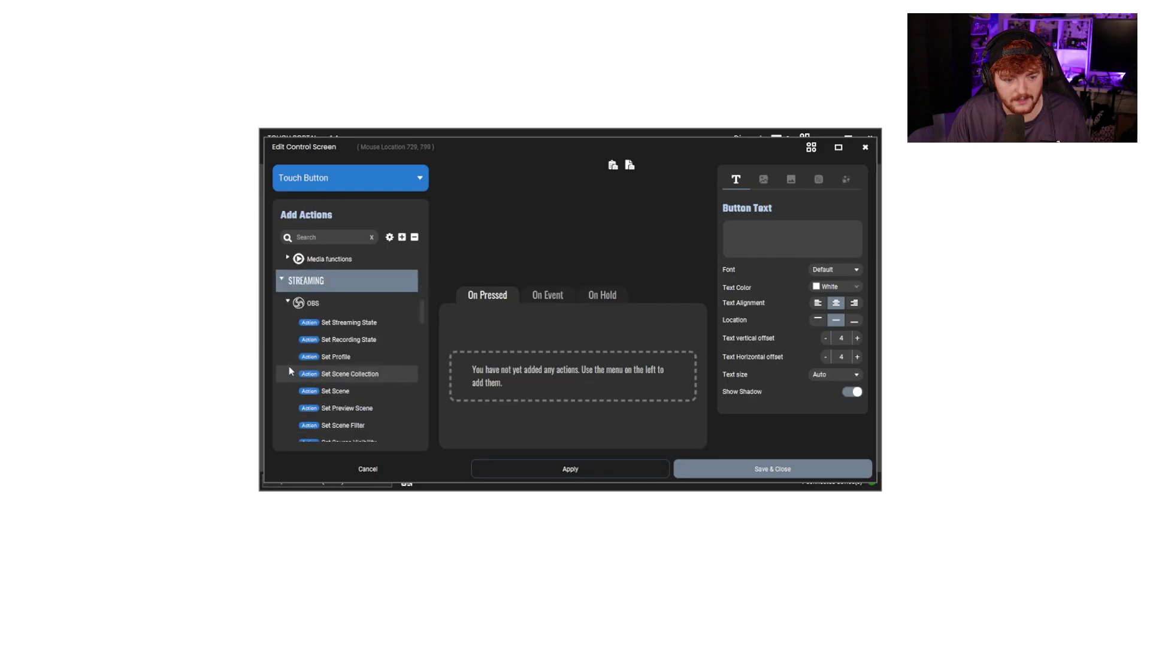
{"action": "scroll", "coordinate": [289, 370], "scroll_direction": "down", "scroll_amount": 10}
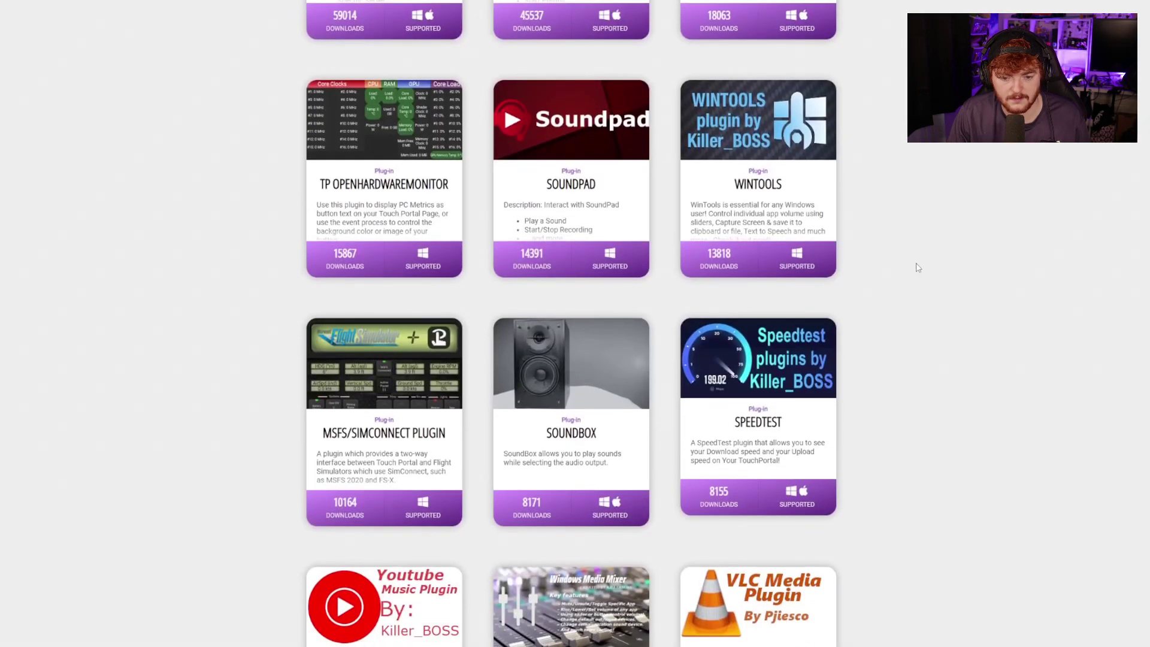
Step: Scroll down the plugin listing and open the Elgato Keylight plugin details
{"action": "scroll", "coordinate": [916, 265], "scroll_direction": "down", "scroll_amount": 3}
{"action": "scroll", "coordinate": [917, 267], "scroll_direction": "down", "scroll_amount": 5}
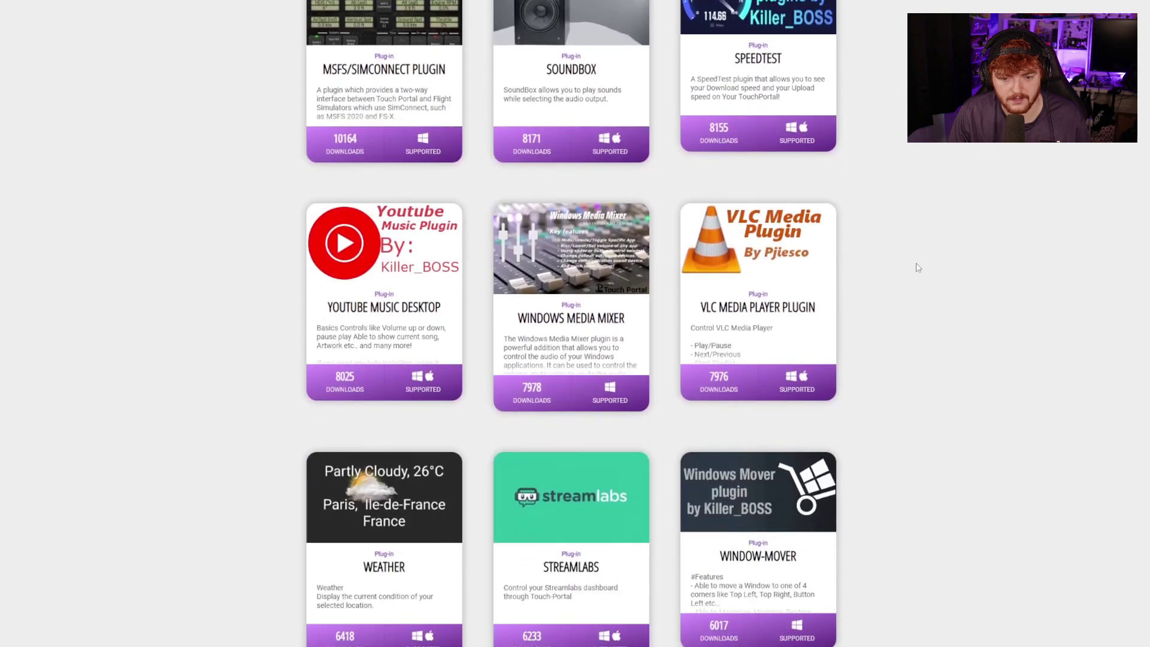
{"action": "scroll", "coordinate": [916, 267], "scroll_direction": "down", "scroll_amount": 1}
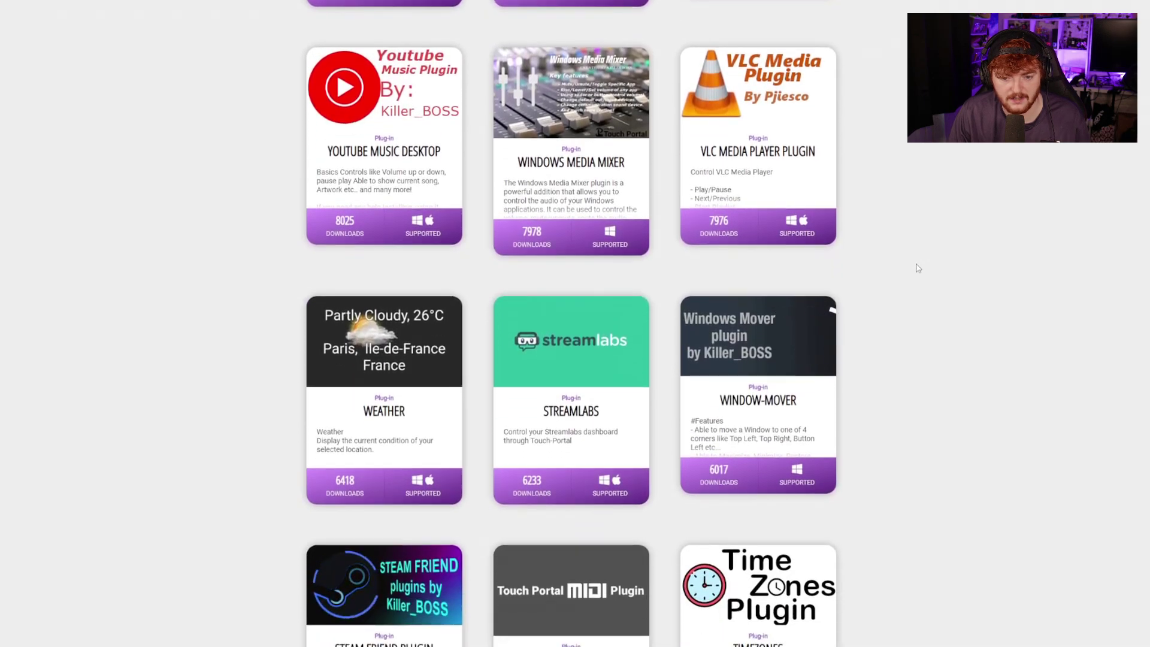
{"action": "scroll", "coordinate": [916, 267], "scroll_direction": "down", "scroll_amount": 10}
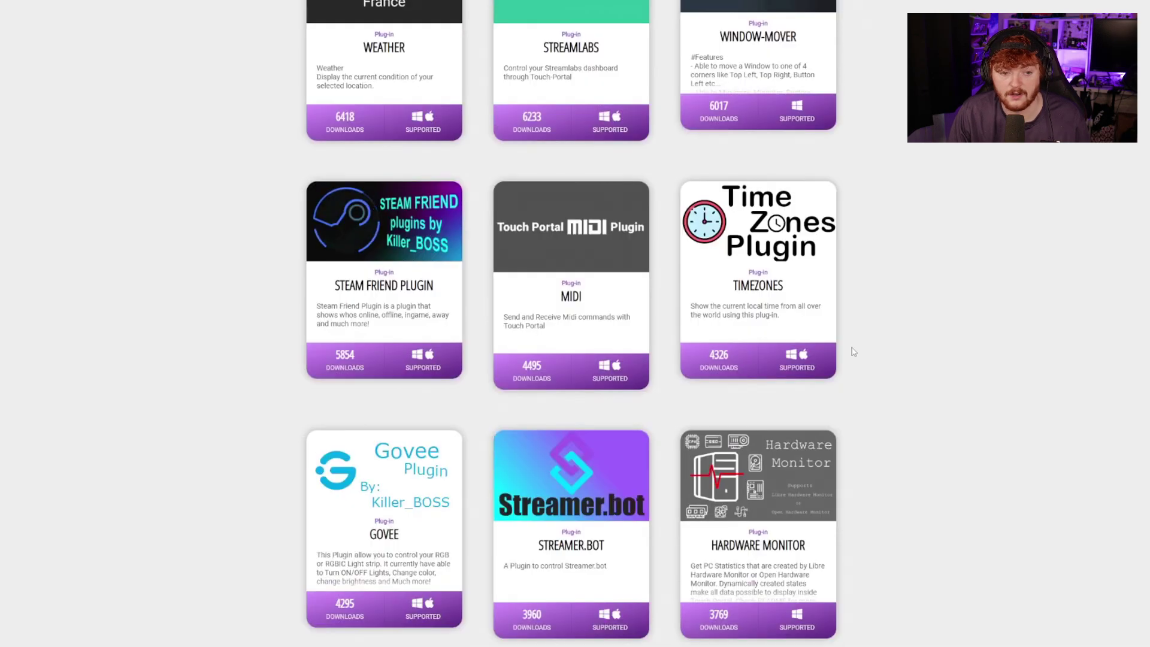
{"action": "scroll", "coordinate": [853, 352], "scroll_direction": "down", "scroll_amount": 9}
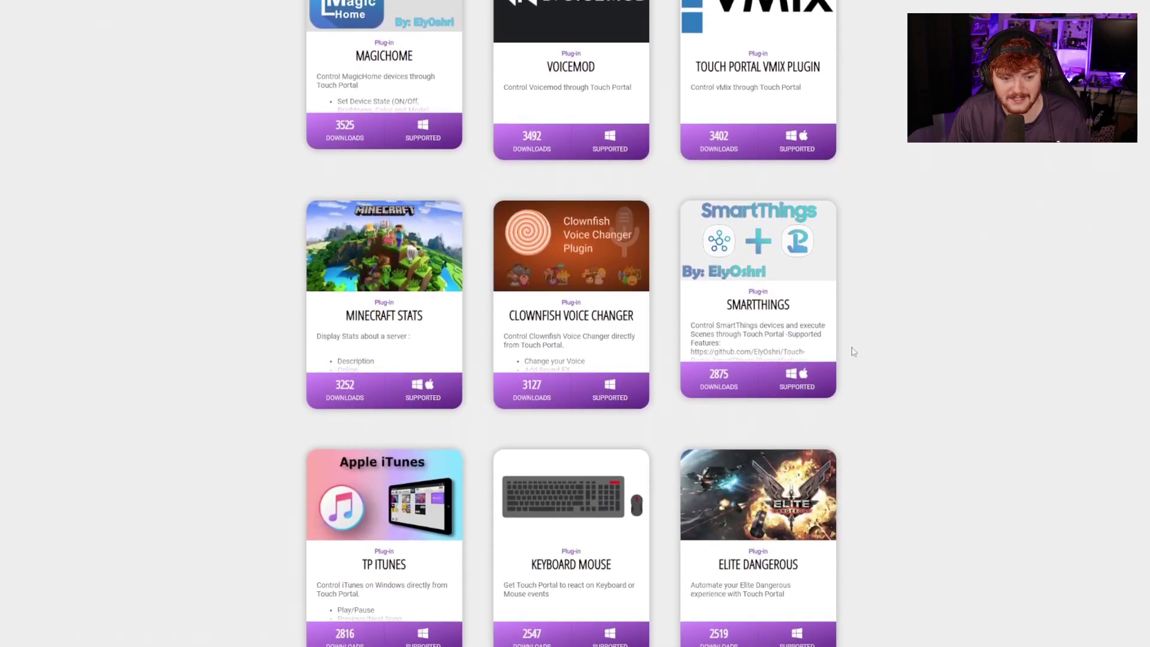
{"action": "scroll", "coordinate": [853, 352], "scroll_direction": "down", "scroll_amount": 8}
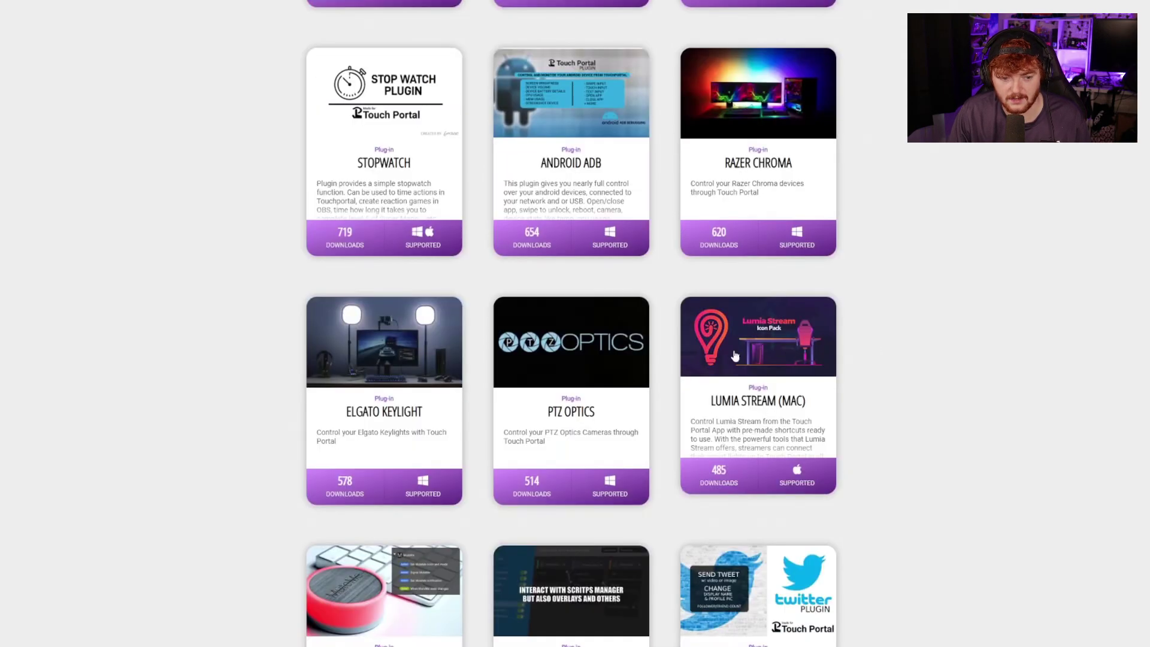
{"action": "left_click", "coordinate": [409, 414]}
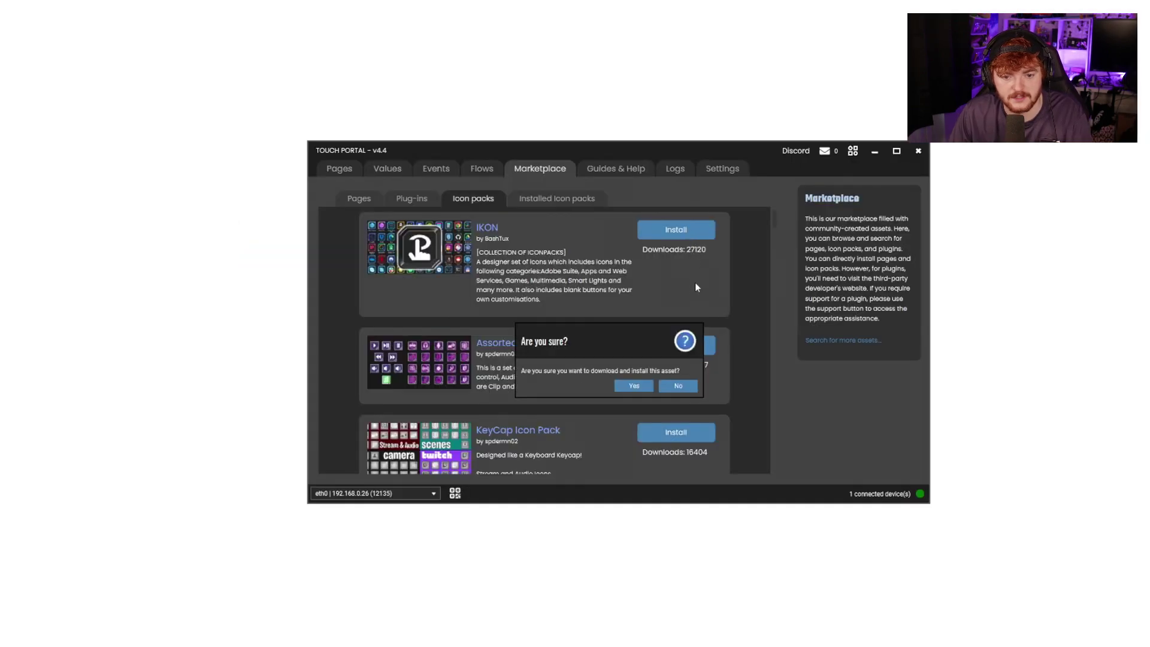
Step: Confirm installing the IKON icon pack, then open the Facecam scene button for editing
{"action": "left_click", "coordinate": [634, 385]}
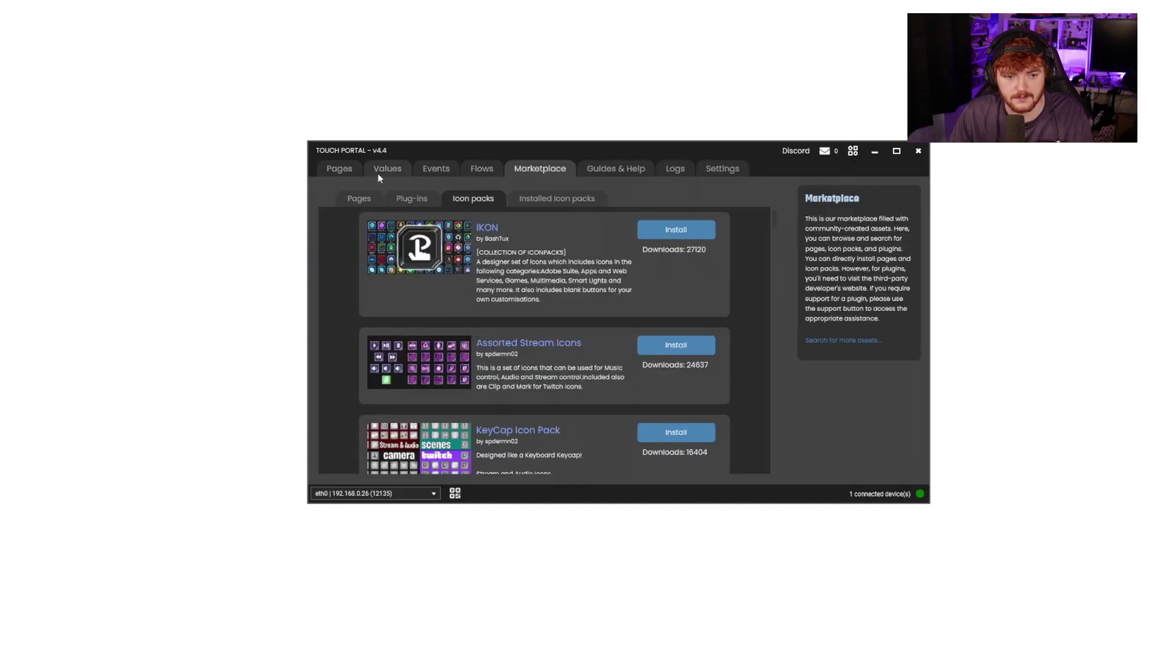
{"action": "left_click", "coordinate": [339, 168]}
{"action": "left_click", "coordinate": [488, 281]}
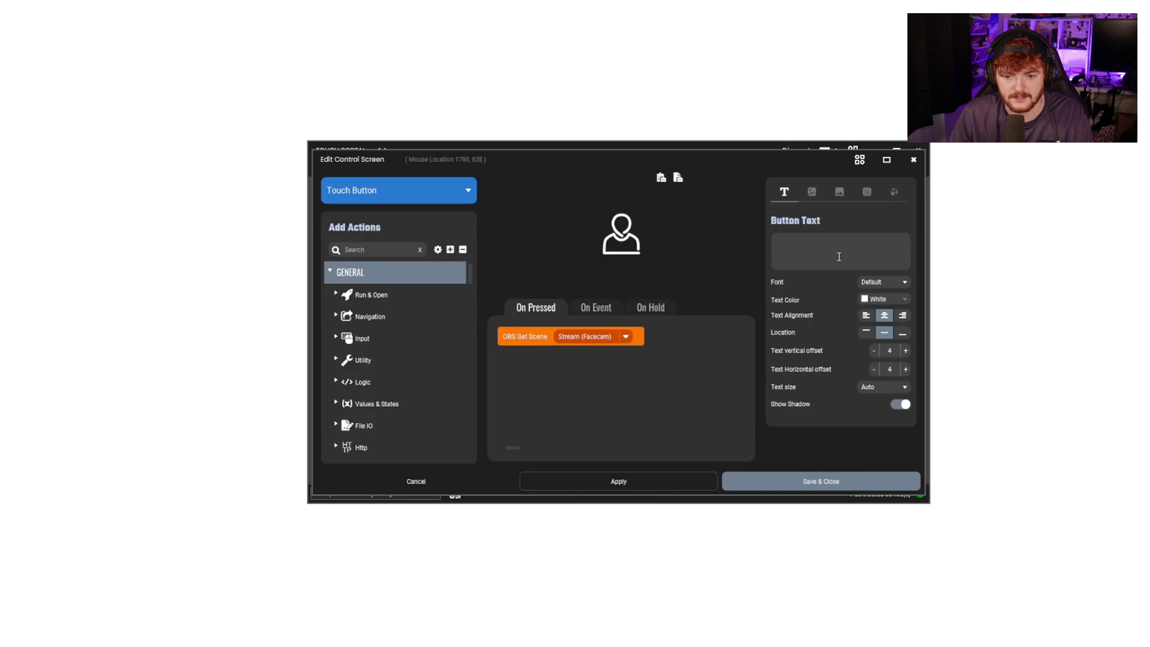
Step: Browse the IKON icon pack for a crossed-out microphone image, then return to the Pages grid
{"action": "left_click", "coordinate": [810, 192]}
{"action": "left_click", "coordinate": [856, 252]}
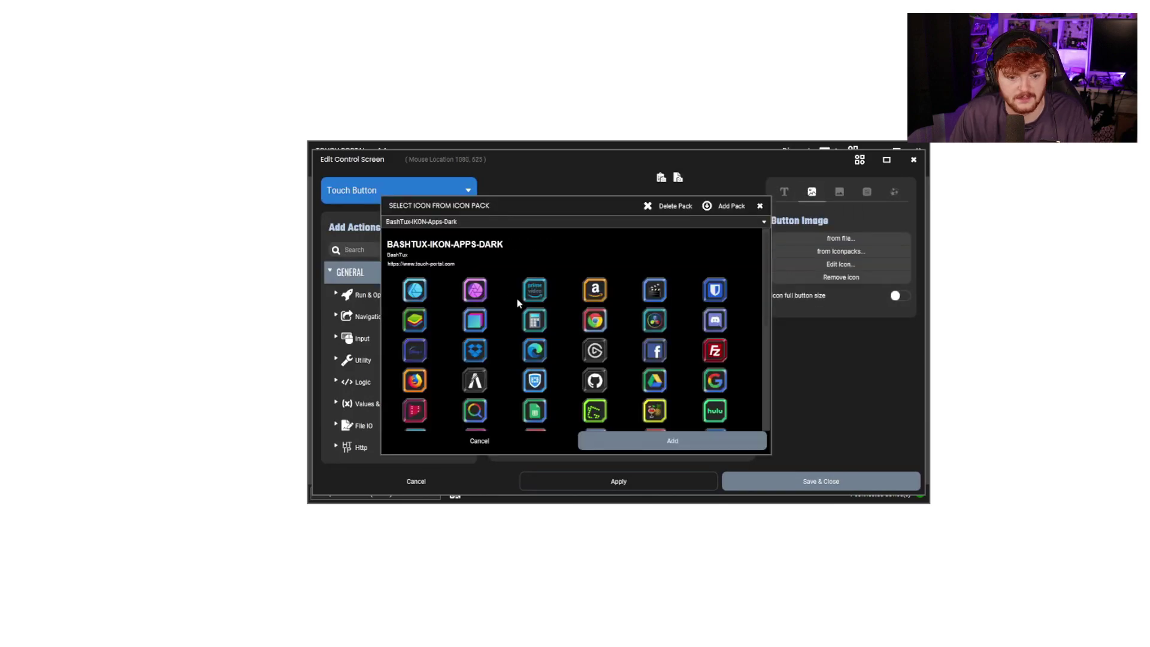
{"action": "scroll", "coordinate": [620, 338], "scroll_direction": "down", "scroll_amount": 7}
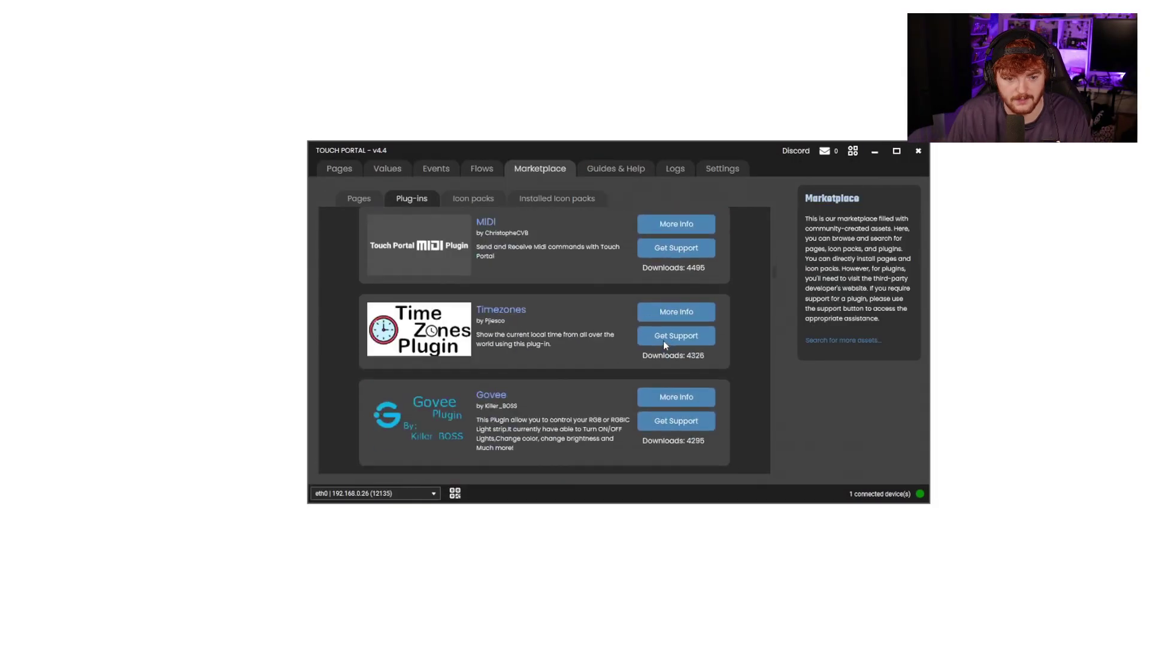
{"action": "scroll", "coordinate": [662, 341], "scroll_direction": "down", "scroll_amount": 15}
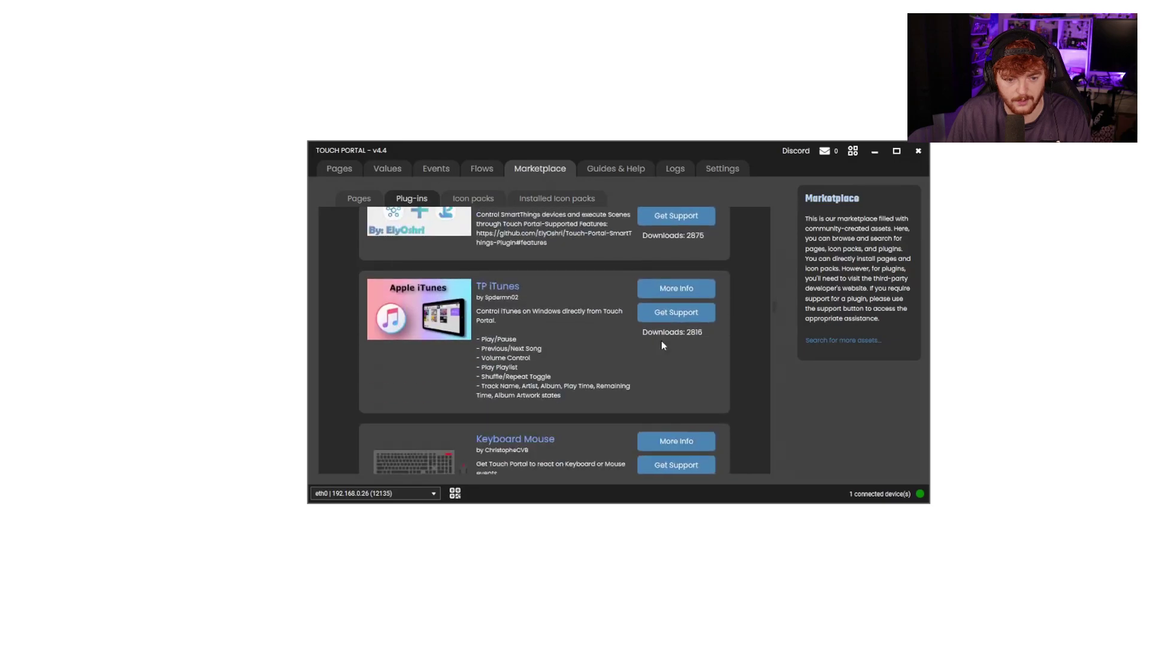
{"action": "scroll", "coordinate": [661, 340], "scroll_direction": "down", "scroll_amount": 5}
{"action": "scroll", "coordinate": [659, 340], "scroll_direction": "up", "scroll_amount": 3}
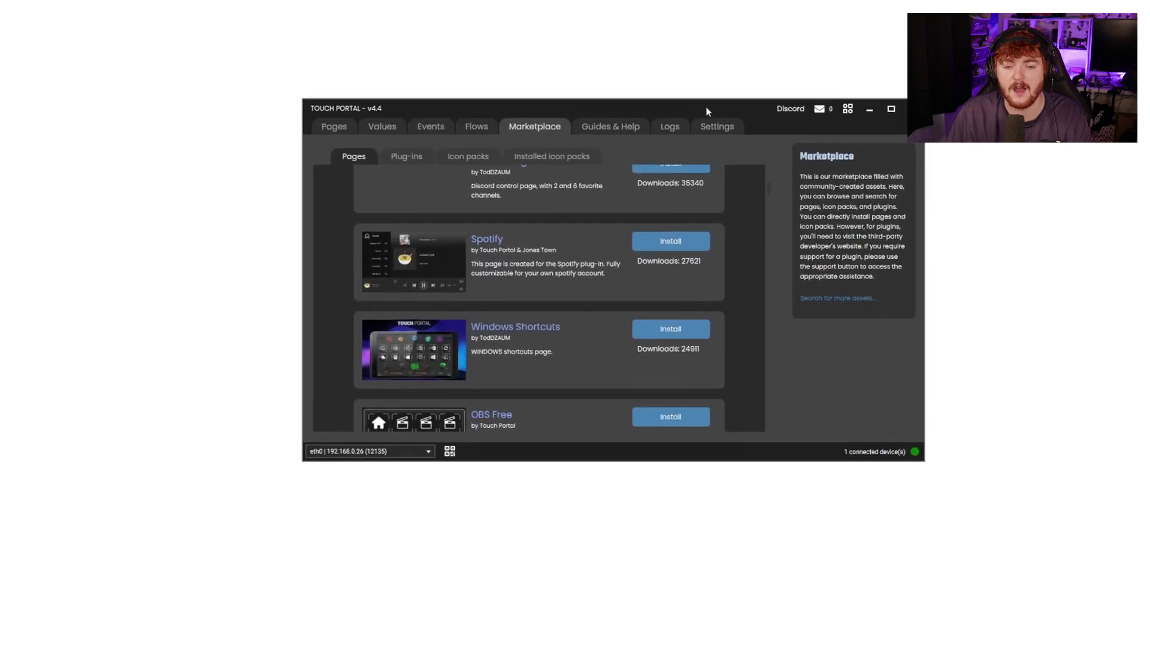
{"action": "left_click", "coordinate": [318, 161]}
Step: On an empty button slot, collapse the streaming, audio/media and content creation action categories
{"action": "left_click", "coordinate": [566, 389]}
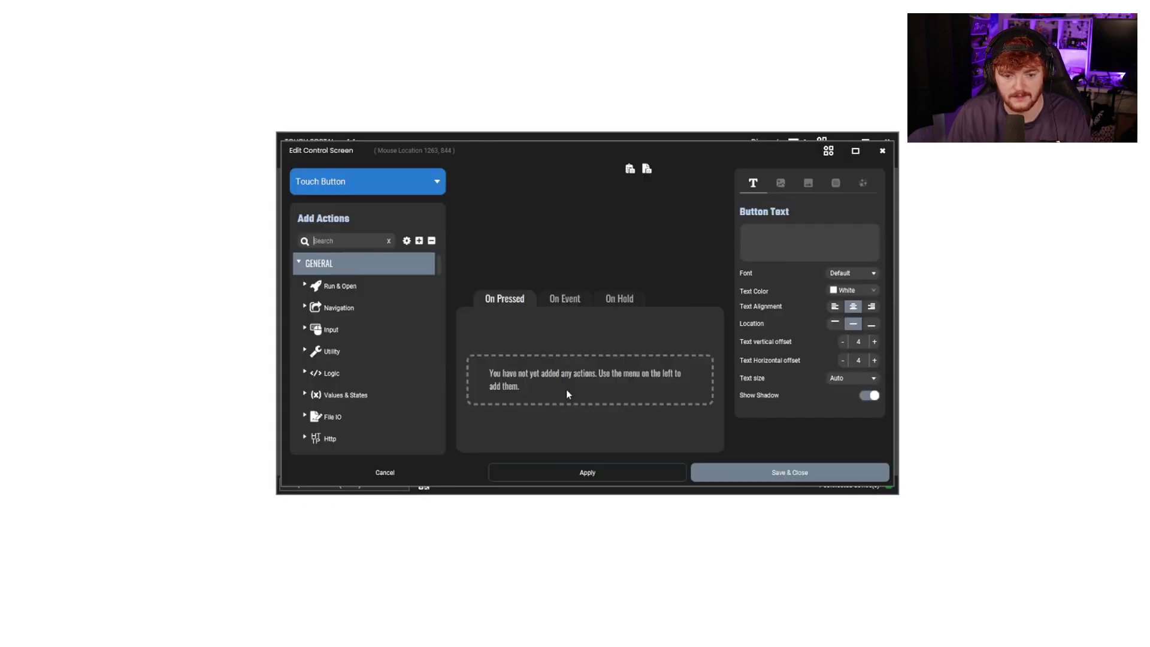
{"action": "left_click", "coordinate": [386, 350]}
{"action": "scroll", "coordinate": [377, 354], "scroll_direction": "down", "scroll_amount": 5}
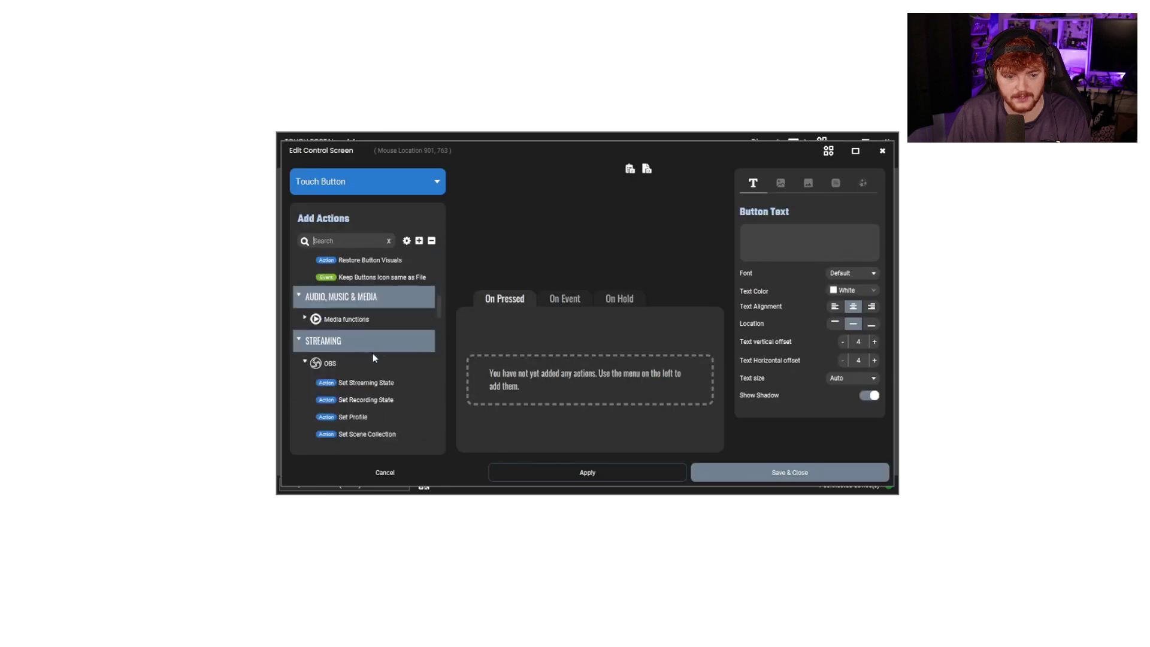
{"action": "left_click", "coordinate": [298, 341]}
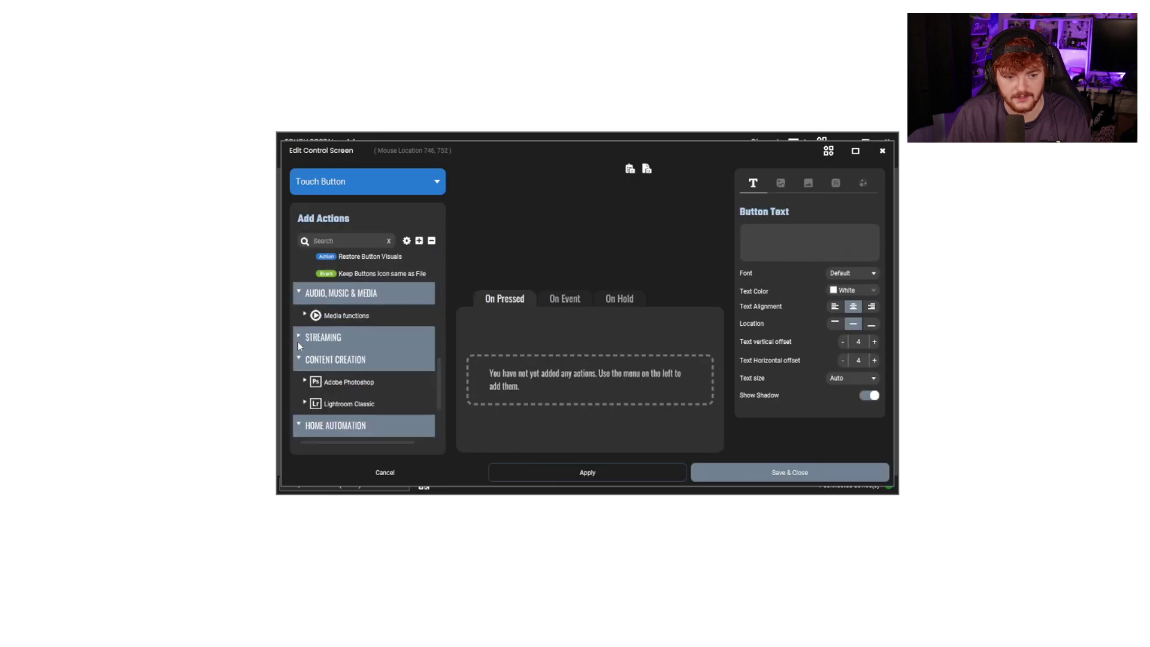
{"action": "left_click", "coordinate": [296, 298]}
{"action": "left_click", "coordinate": [299, 353]}
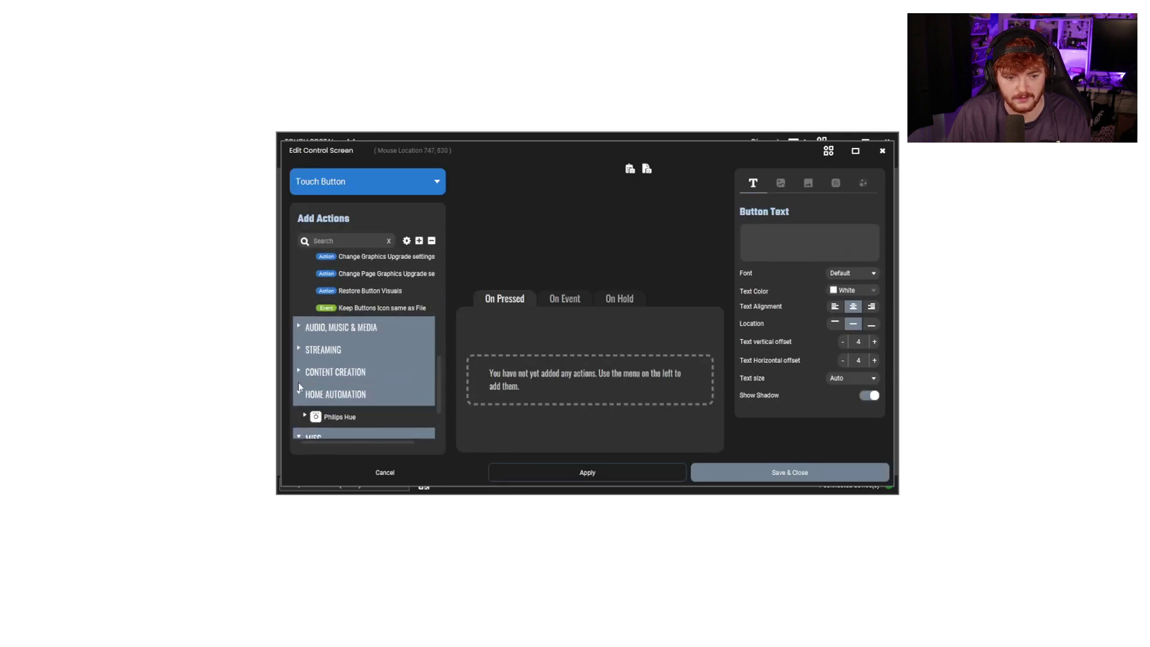
{"action": "scroll", "coordinate": [301, 389], "scroll_direction": "down", "scroll_amount": 1}
Step: Add an on-press Keylight Toggle action set to toggle the chosen Keylight
{"action": "left_click", "coordinate": [304, 427]}
{"action": "scroll", "coordinate": [337, 425], "scroll_direction": "down", "scroll_amount": 1}
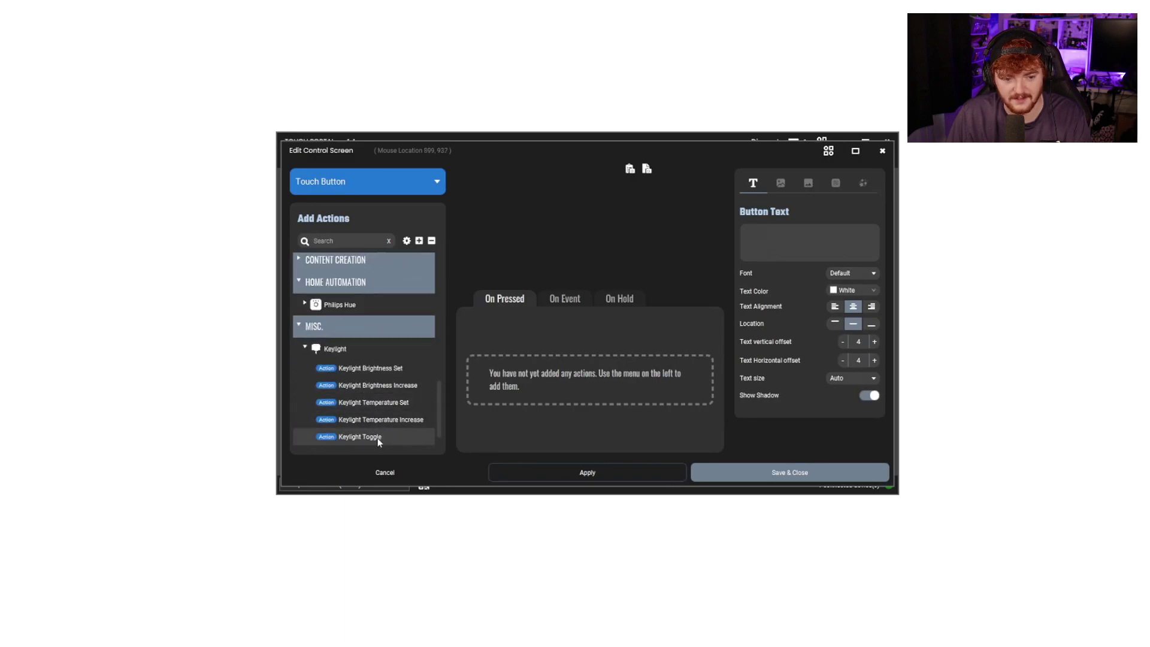
{"action": "left_click_drag", "start_coordinate": [505, 381], "coordinate": [515, 378]}
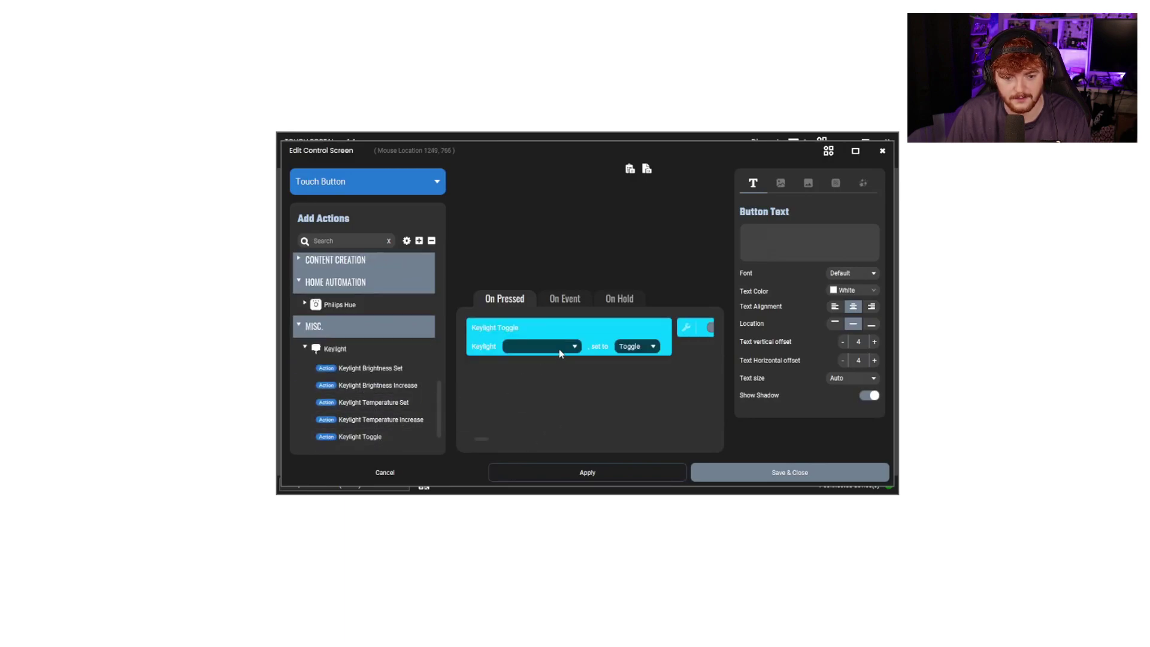
{"action": "left_click", "coordinate": [649, 347]}
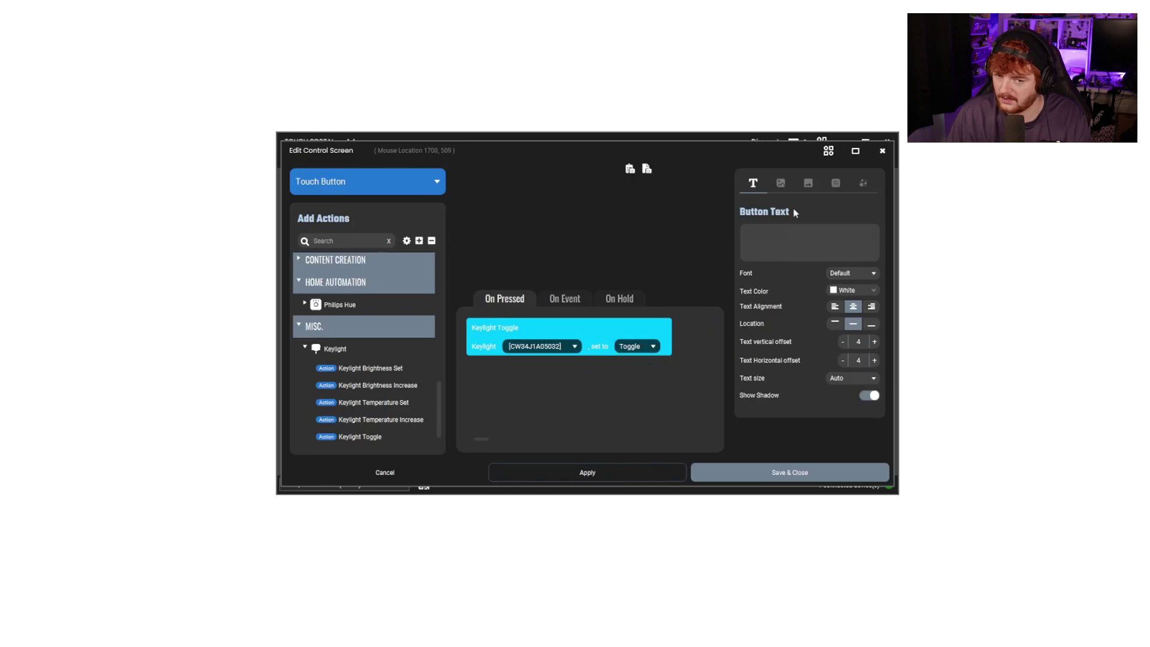
{"action": "left_click", "coordinate": [780, 183]}
Step: Switch the icon picker to the BashTux-IKON-Smart-Light-LightTheme pack to show its light-bulb icons
{"action": "left_click", "coordinate": [816, 243]}
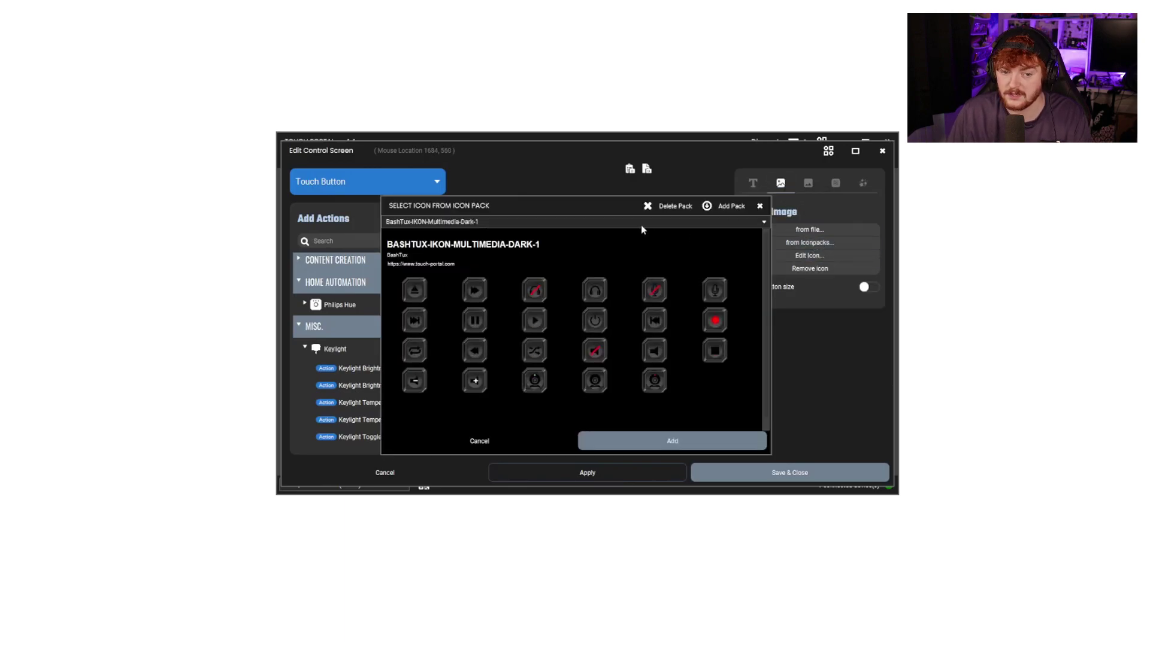
{"action": "left_click", "coordinate": [536, 221]}
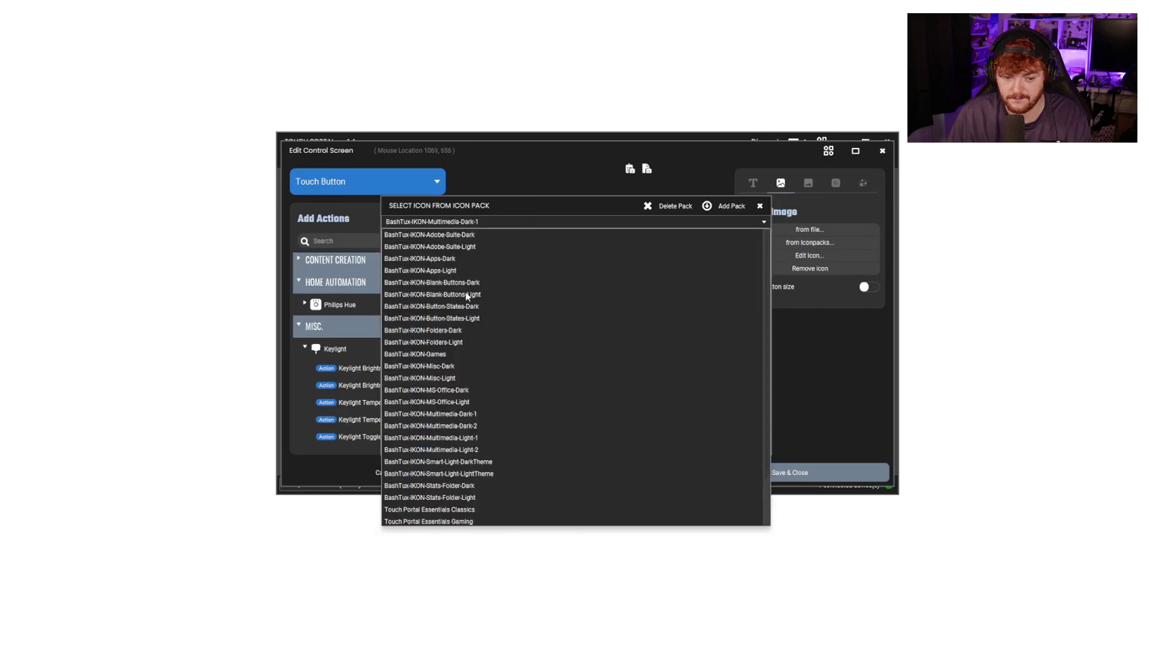
{"action": "left_click", "coordinate": [477, 473]}
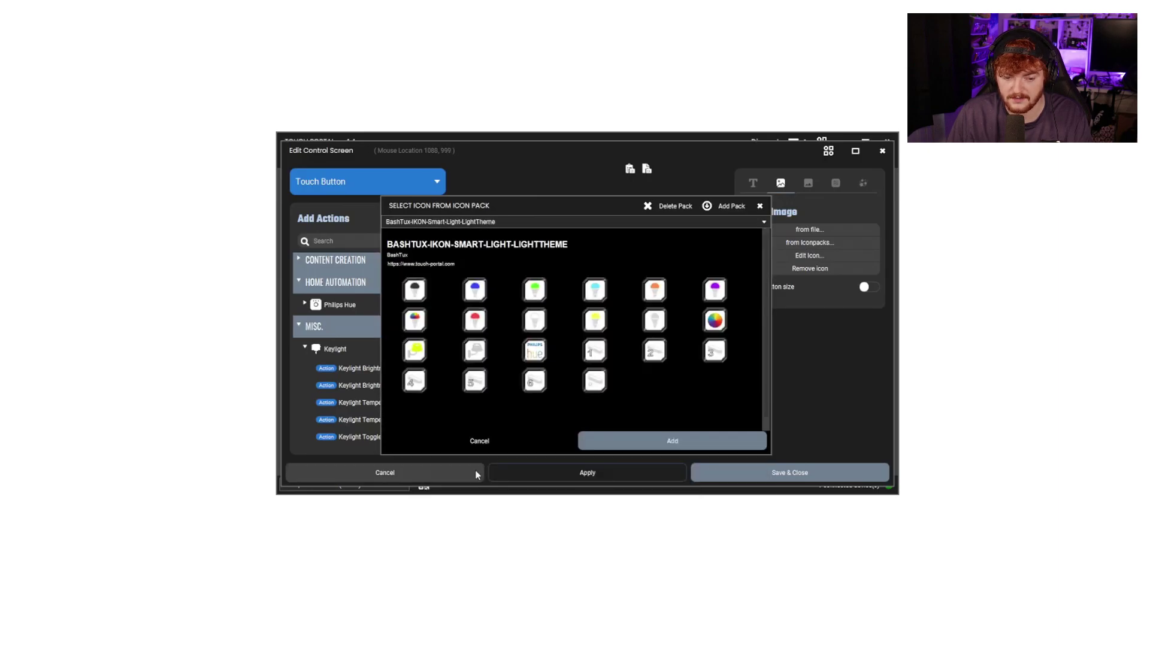